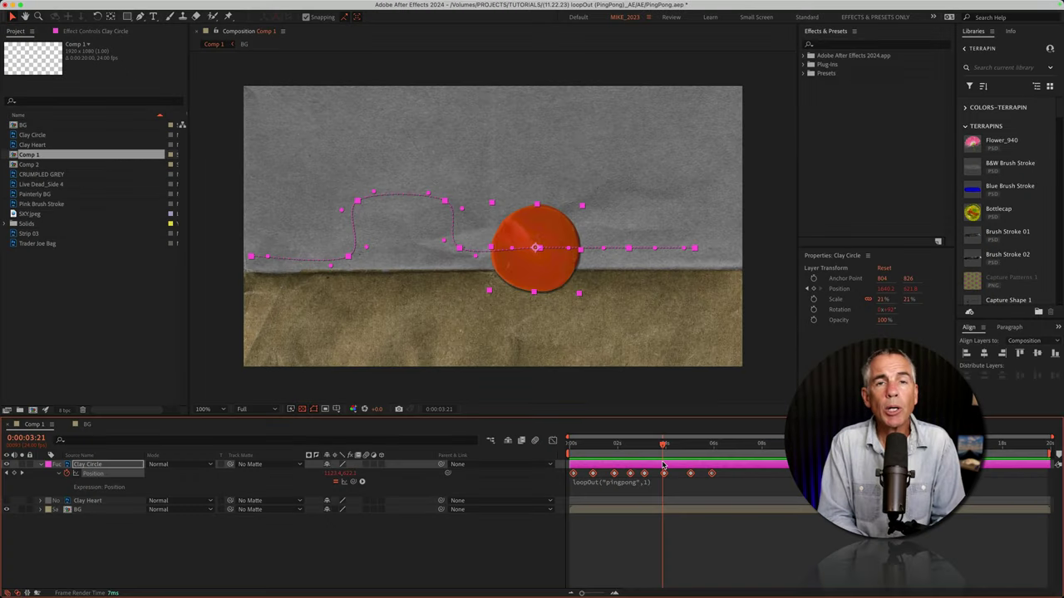
Step: Move the Clay Circle down onto the paper's fold at the left of Comp 1
drag(662, 465, 702, 465)
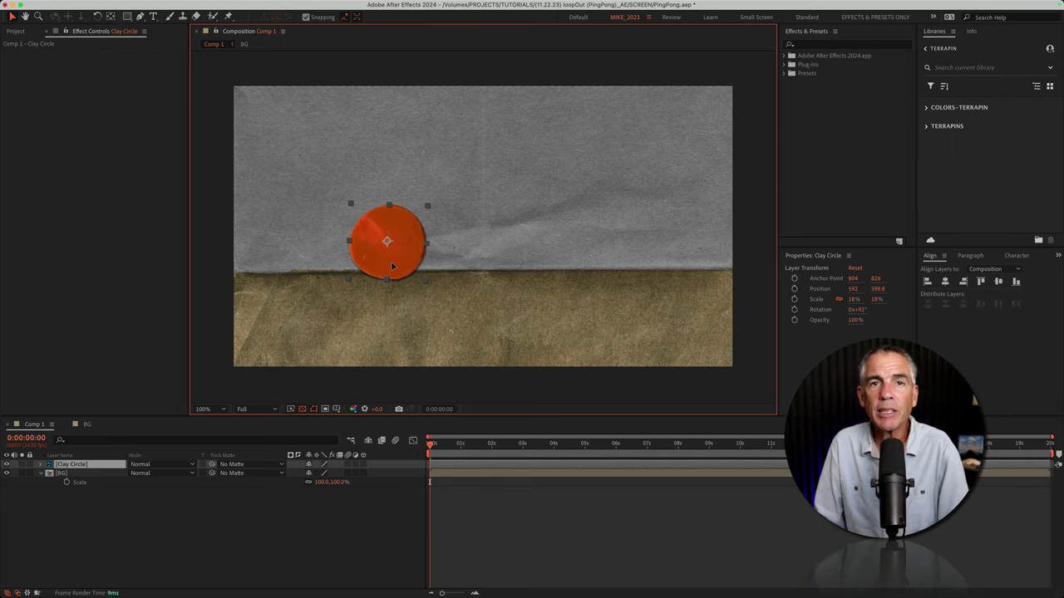
mouse_move(390, 261)
mouse_down()
mouse_move(607, 265)
mouse_move(351, 265)
mouse_move(584, 267)
mouse_move(399, 265)
mouse_up()
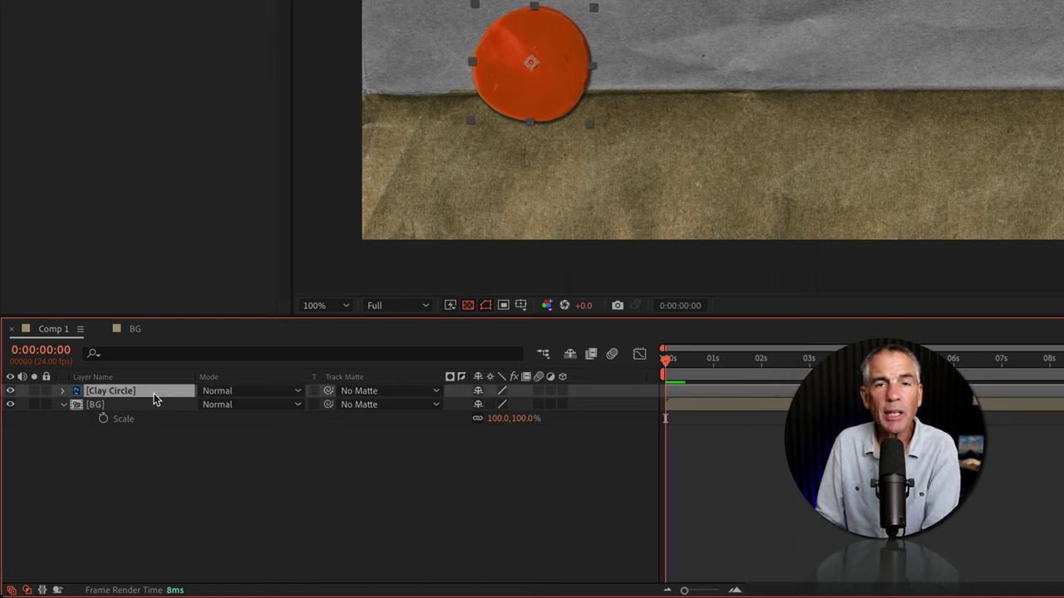
Step: Keyframe the circle's Position at 0:00 on the left and at 0:00:01:13 at 1392.0, 640.8
key(p)
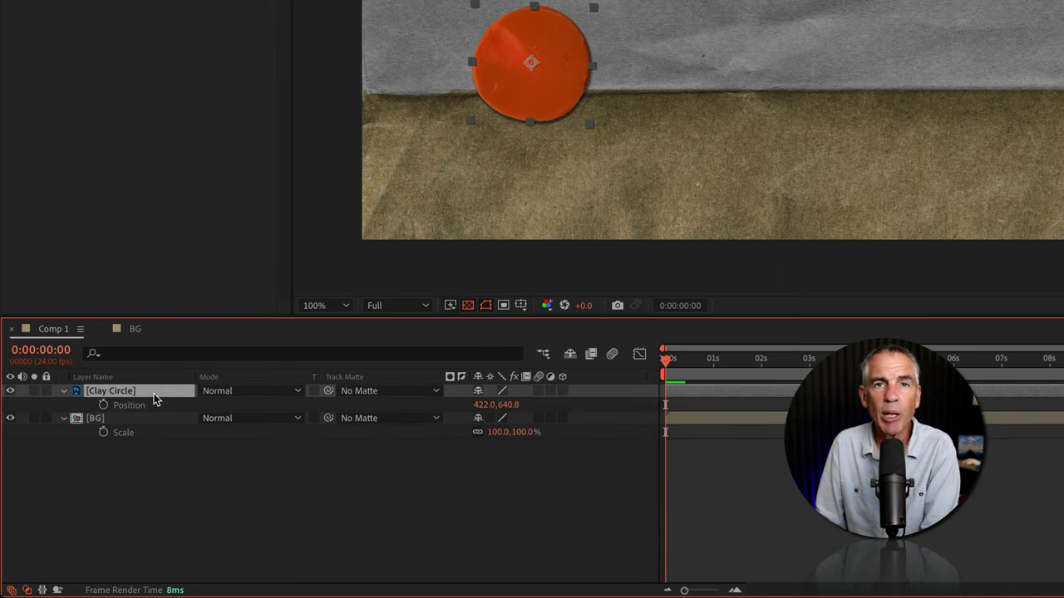
drag(668, 360, 600, 335)
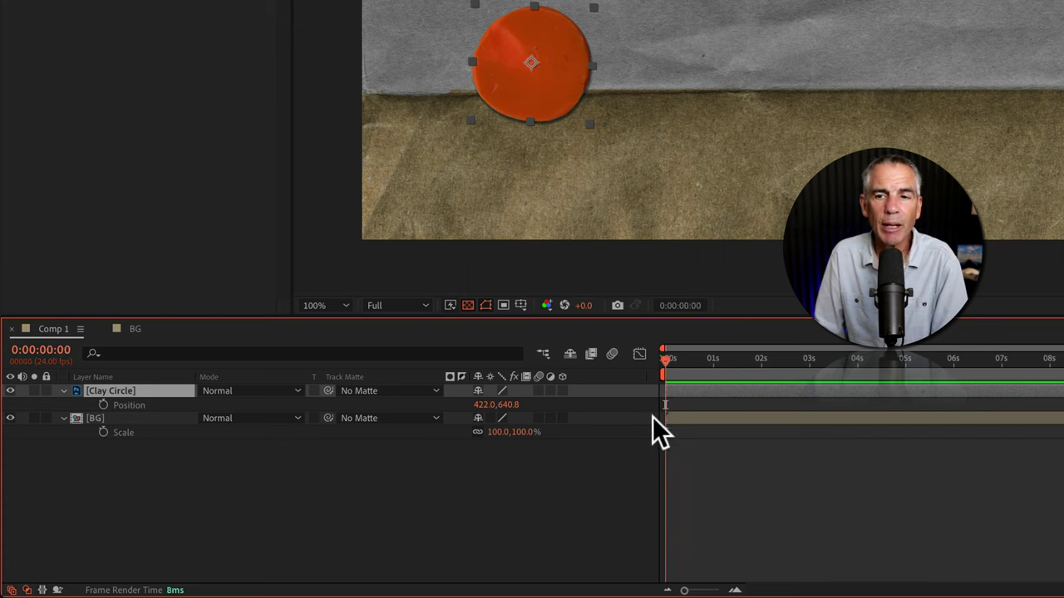
click(102, 406)
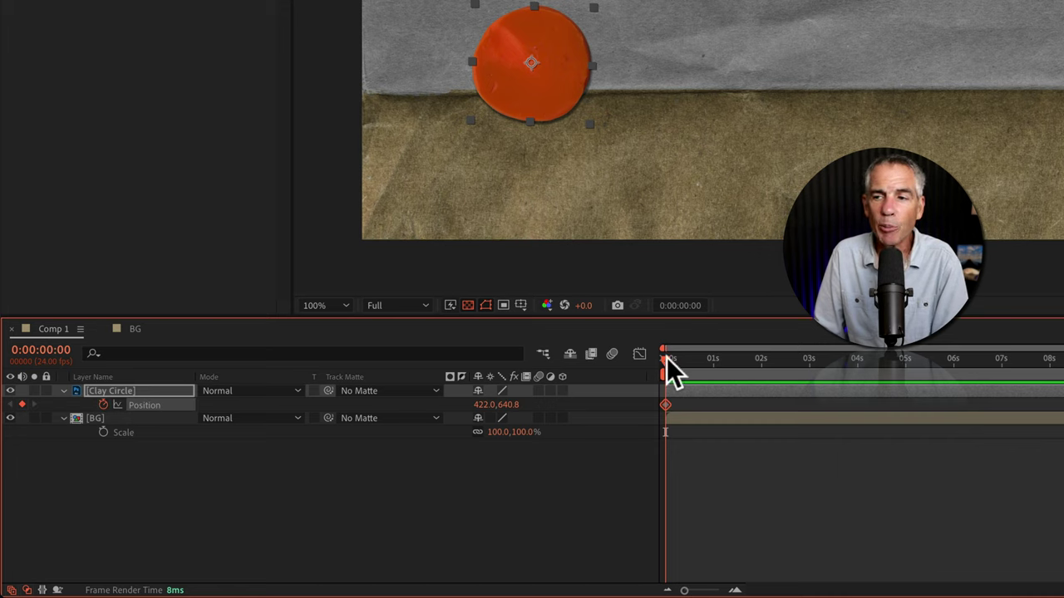
drag(667, 357, 741, 357)
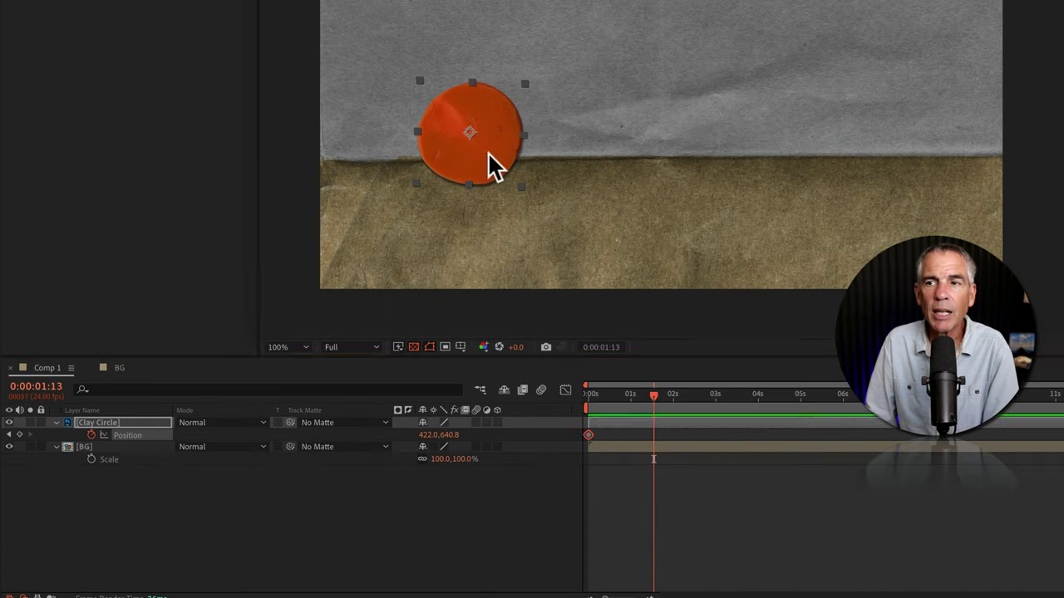
click(554, 100)
drag(488, 154, 839, 125)
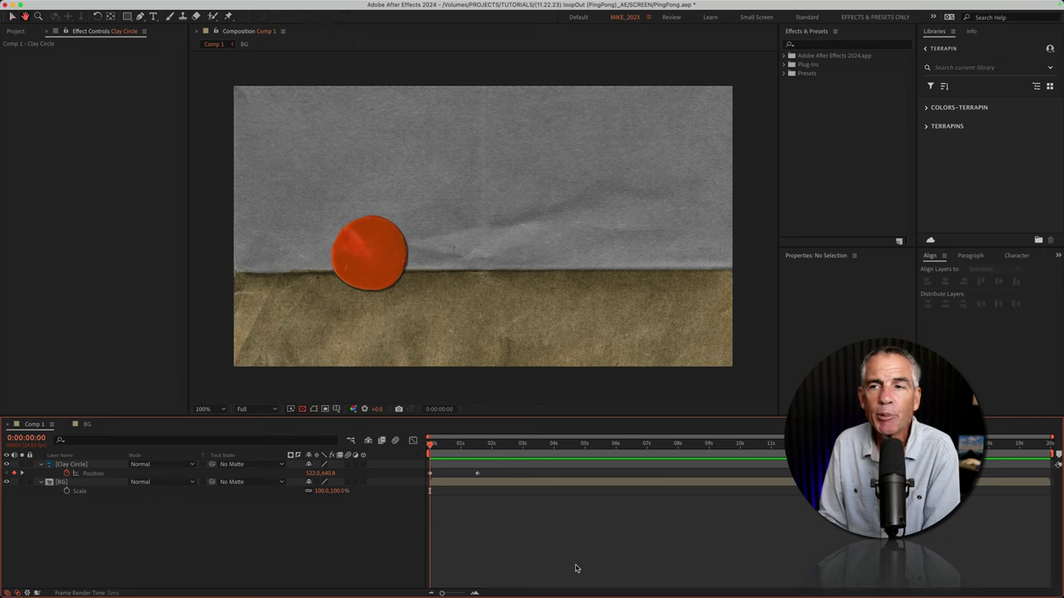
key(space)
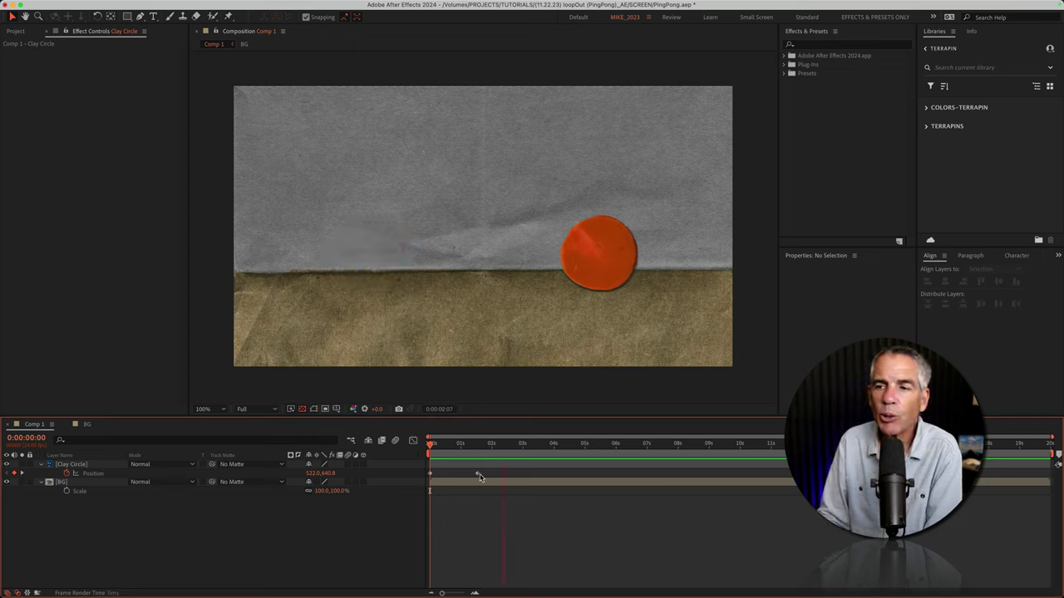
key(space)
key(space)
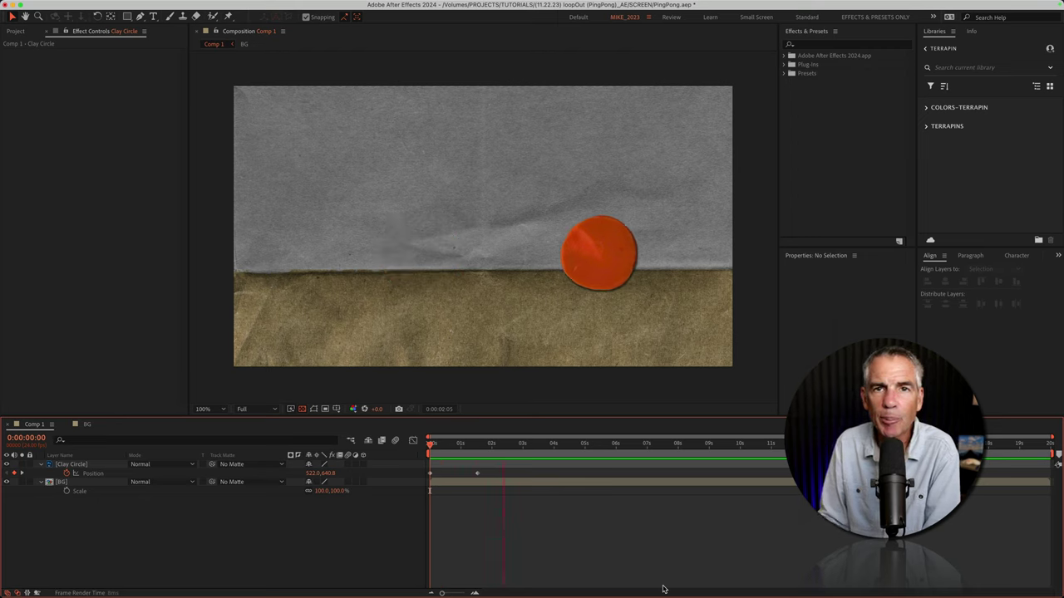
key(space)
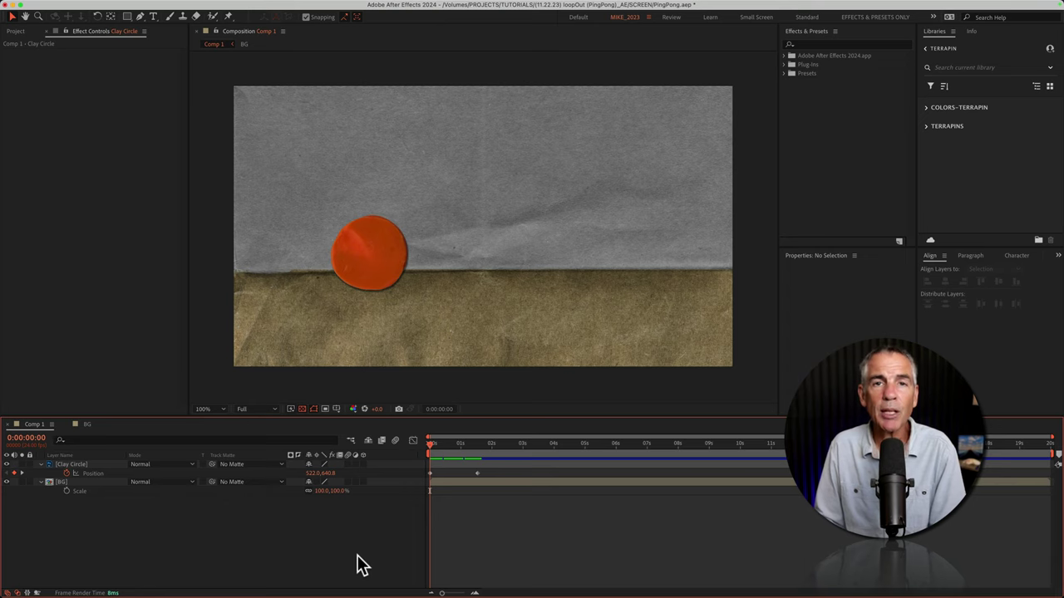
key(alt)
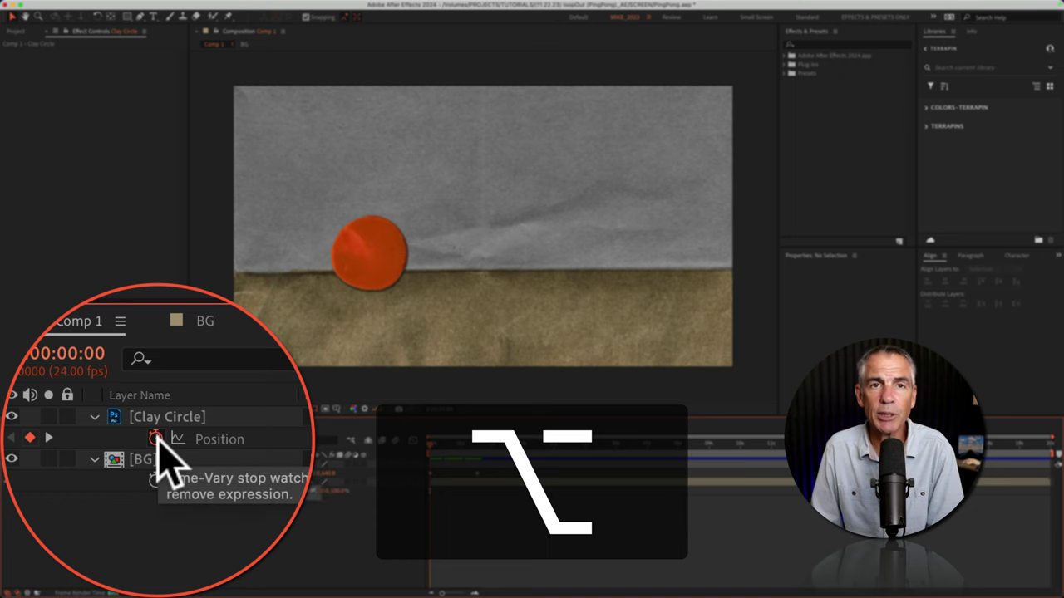
Step: Give the circle's Position an expression using loopOut with a "pingpong" argument
alt+click(156, 438)
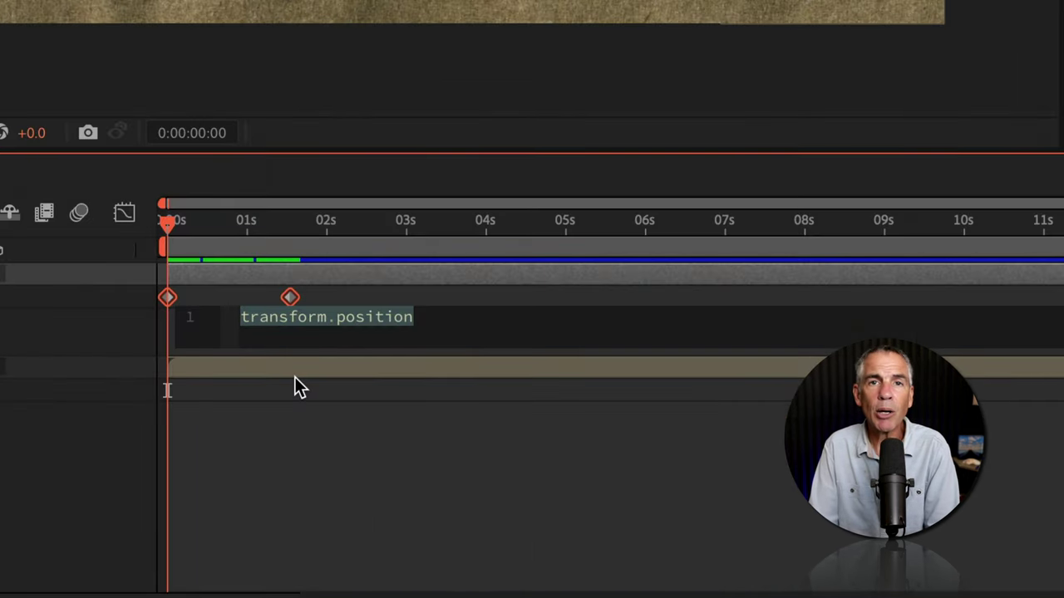
text(l)
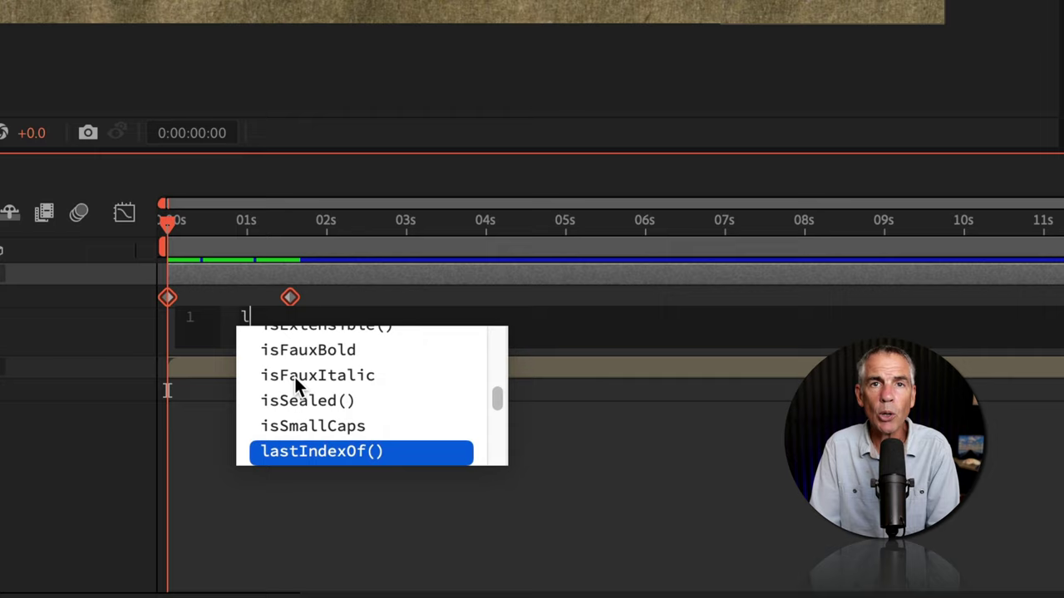
text(oo)
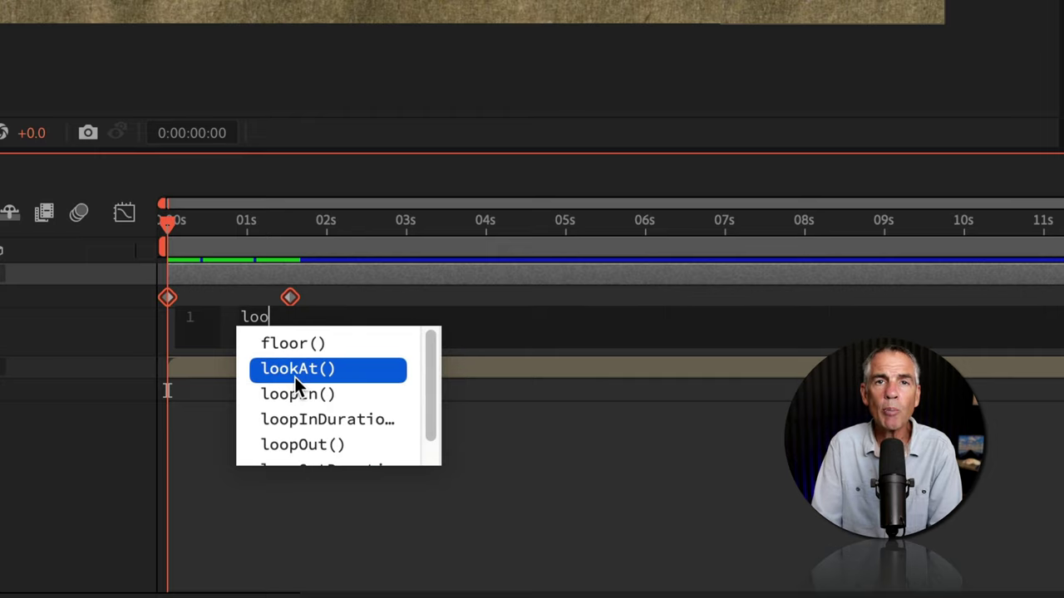
text(pO)
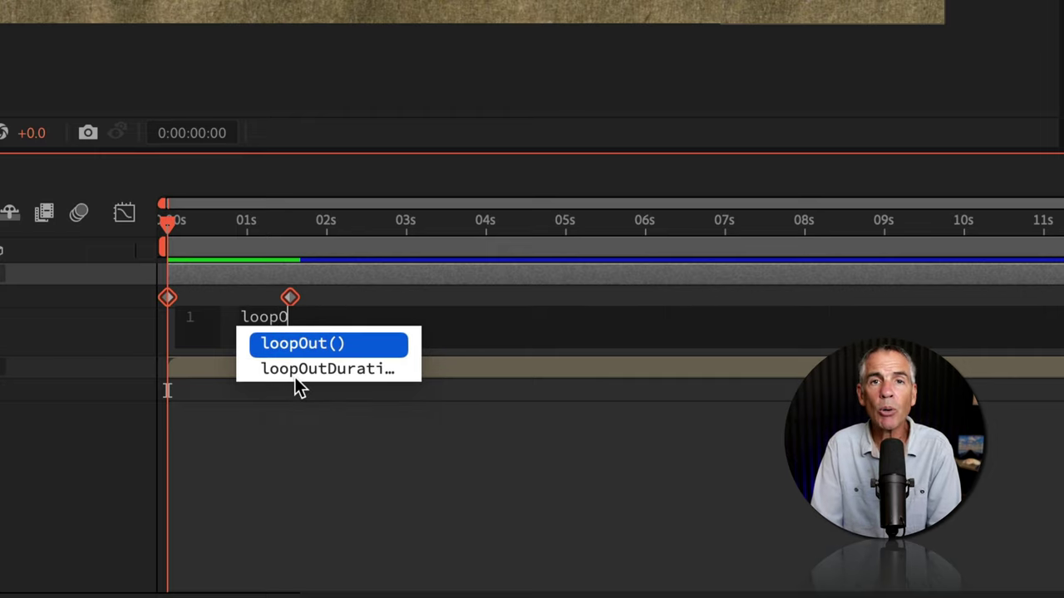
text(ut)
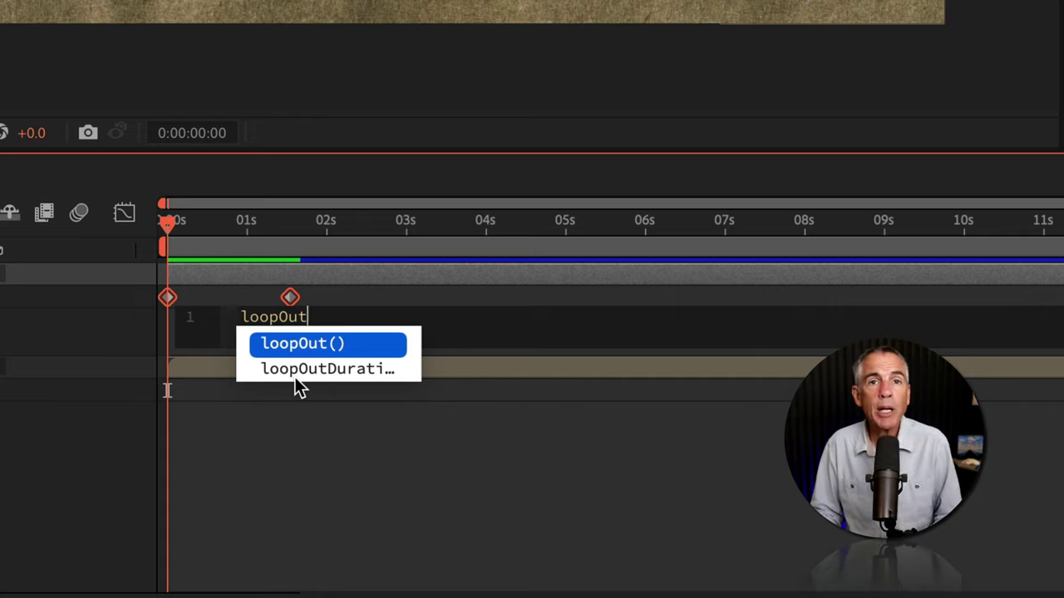
key(Return)
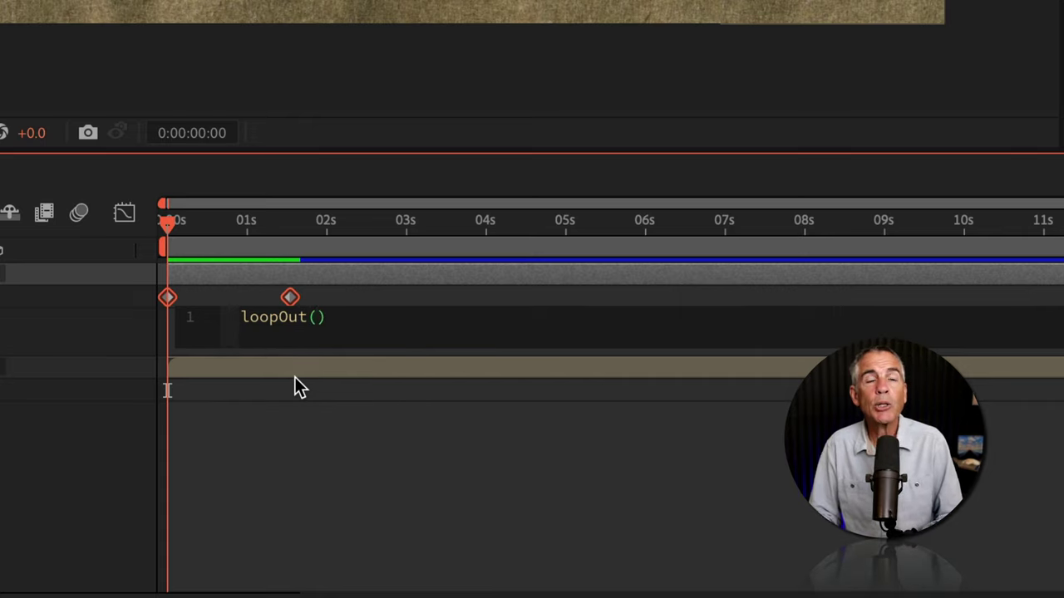
text(")
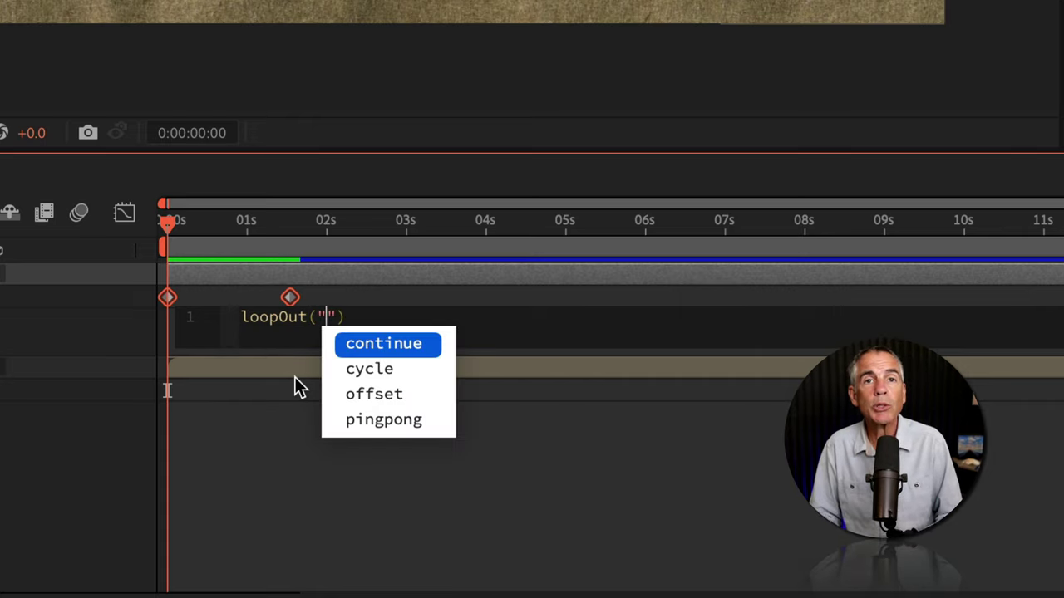
text(p)
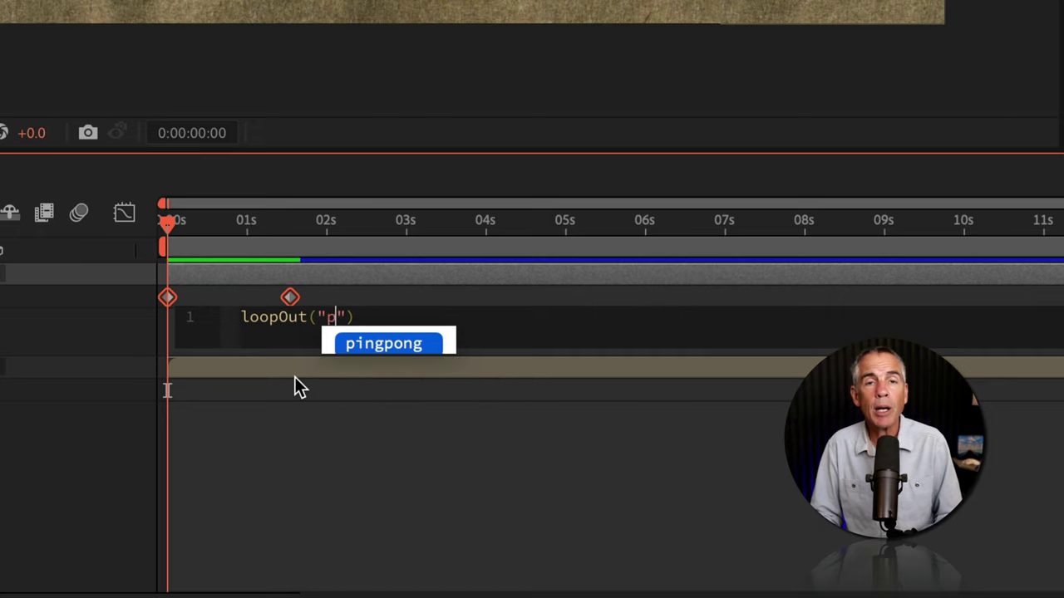
text(ingpon)
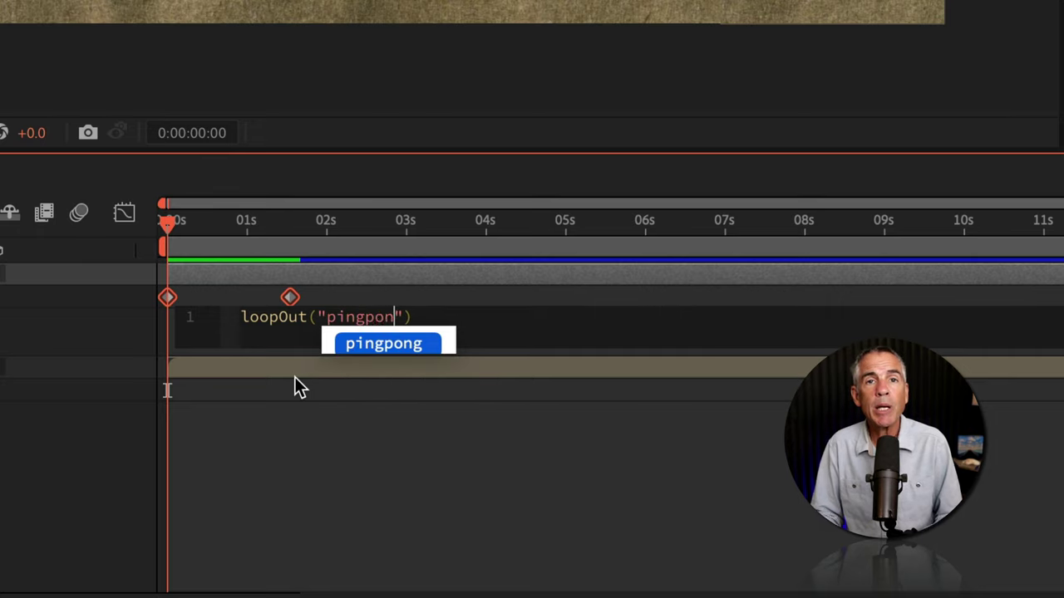
text(g)
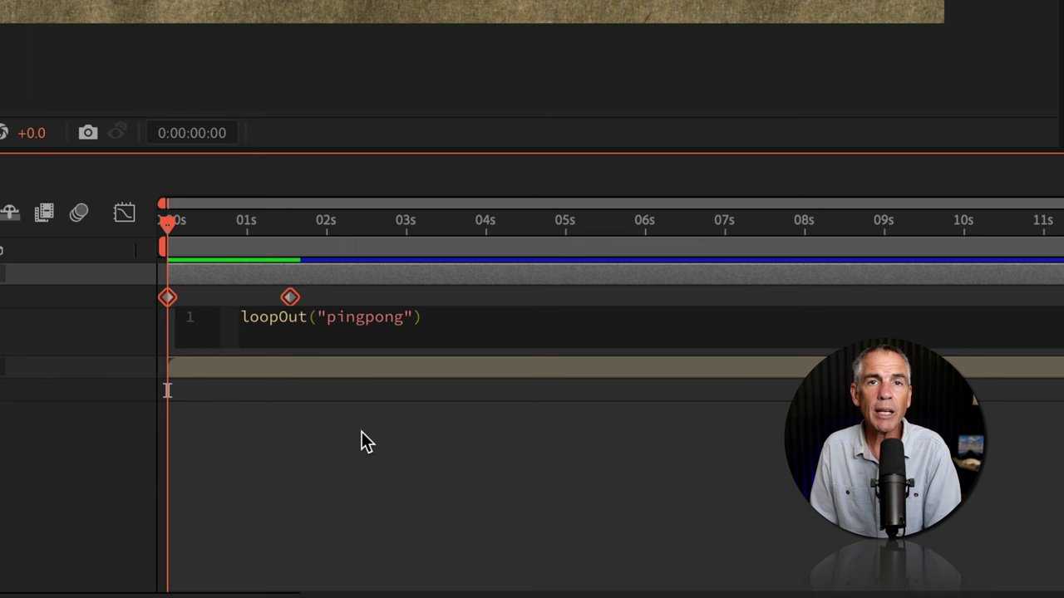
Step: Commit the loopOut("pingpong") expression and select each of the two Position keyframes in turn
click(362, 431)
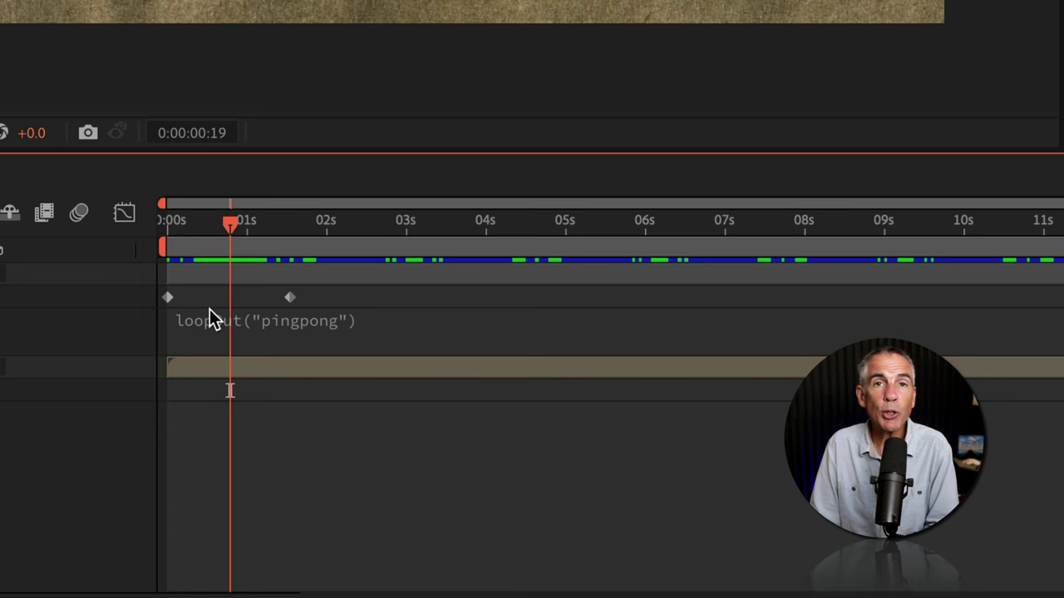
drag(189, 291, 170, 299)
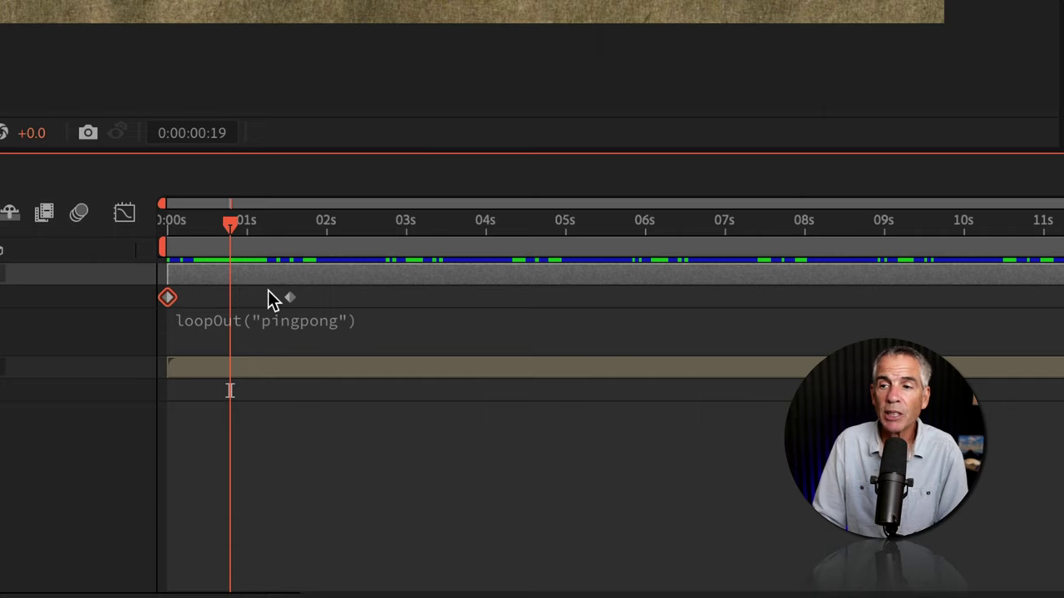
drag(267, 290, 361, 320)
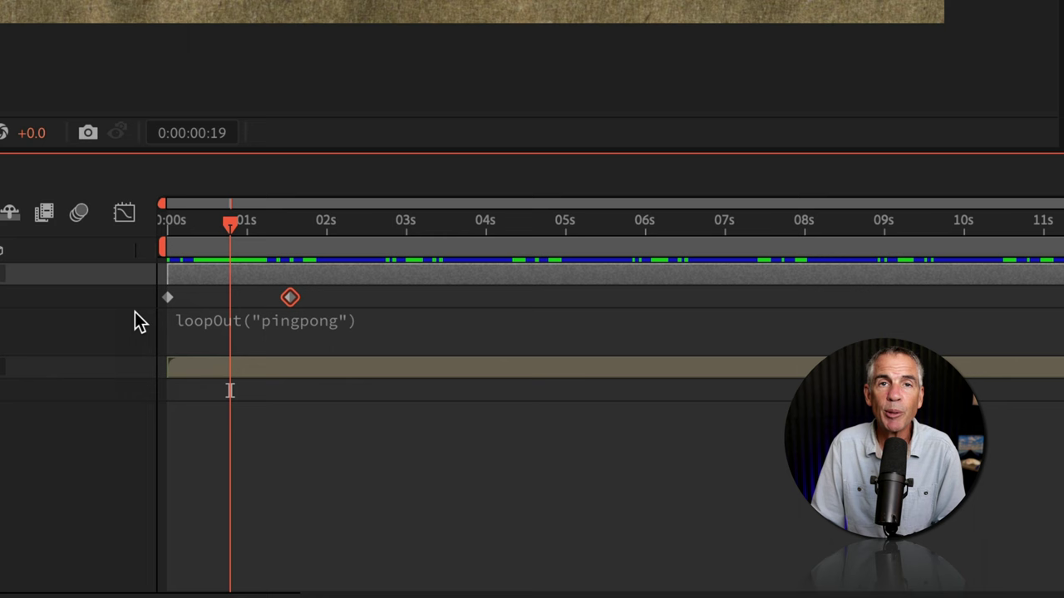
Step: Raise the circle at 0:00:00:18 to create an arcing keyframe, then preview the loop
click(300, 495)
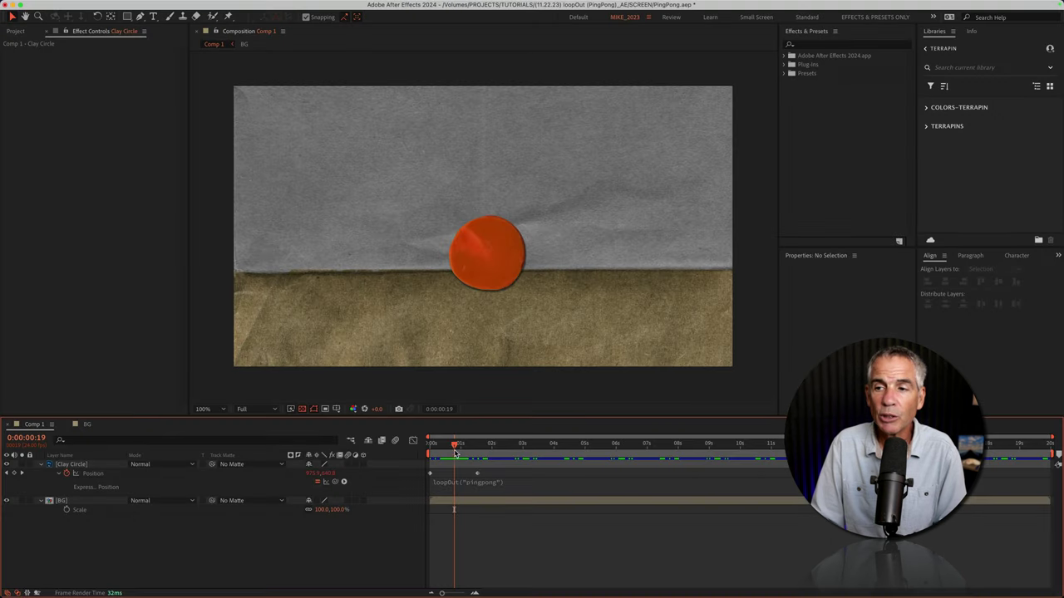
mouse_move(456, 453)
mouse_down()
mouse_move(431, 453)
mouse_move(454, 453)
mouse_up()
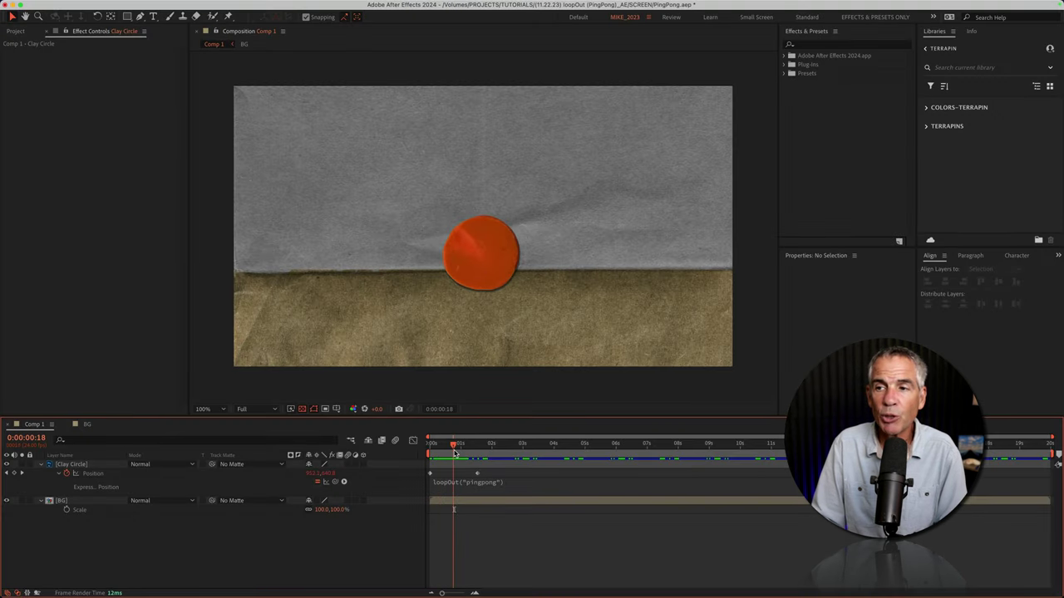
drag(488, 289, 490, 218)
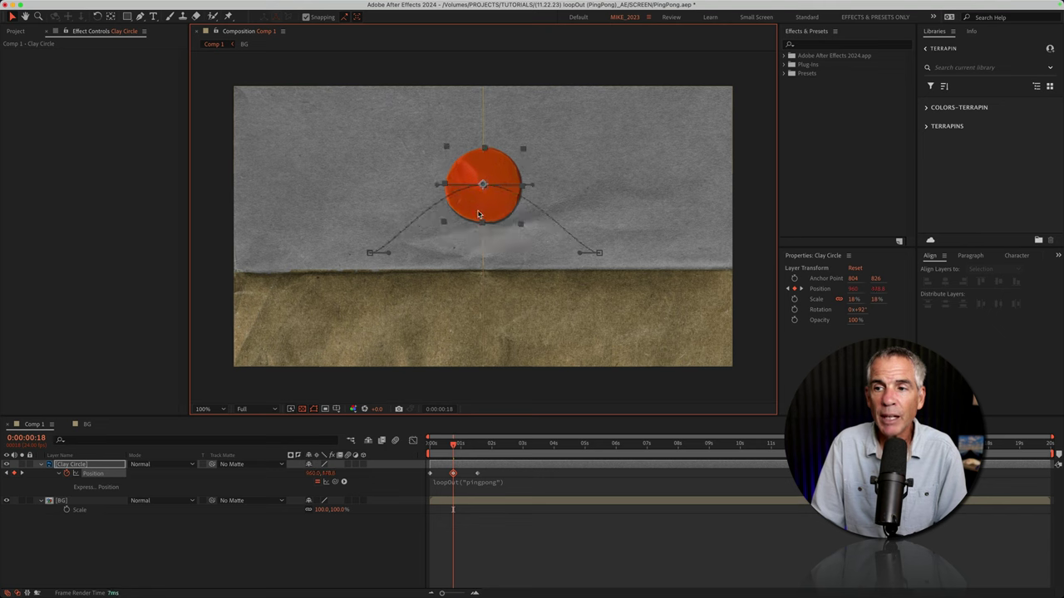
key(space)
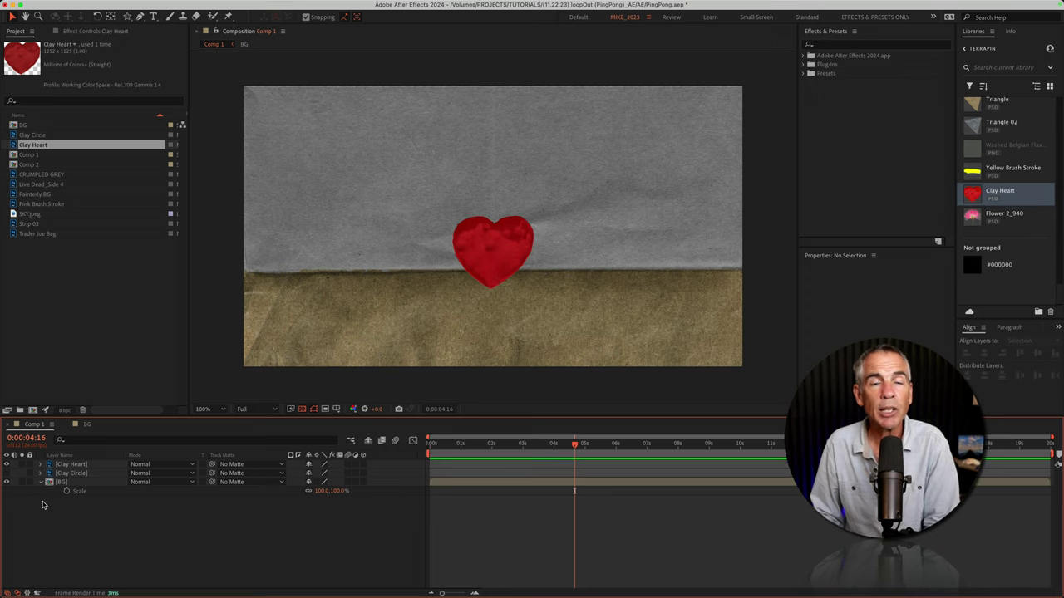
Step: Toggle the Clay Heart's visibility, return to time zero and set a 25% Scale keyframe
click(7, 464)
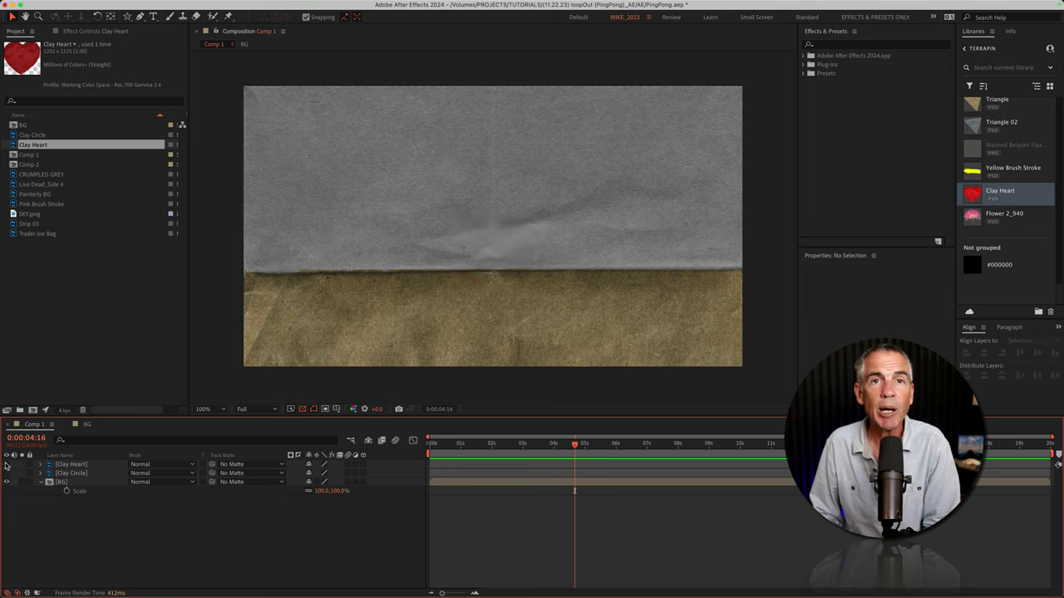
click(6, 464)
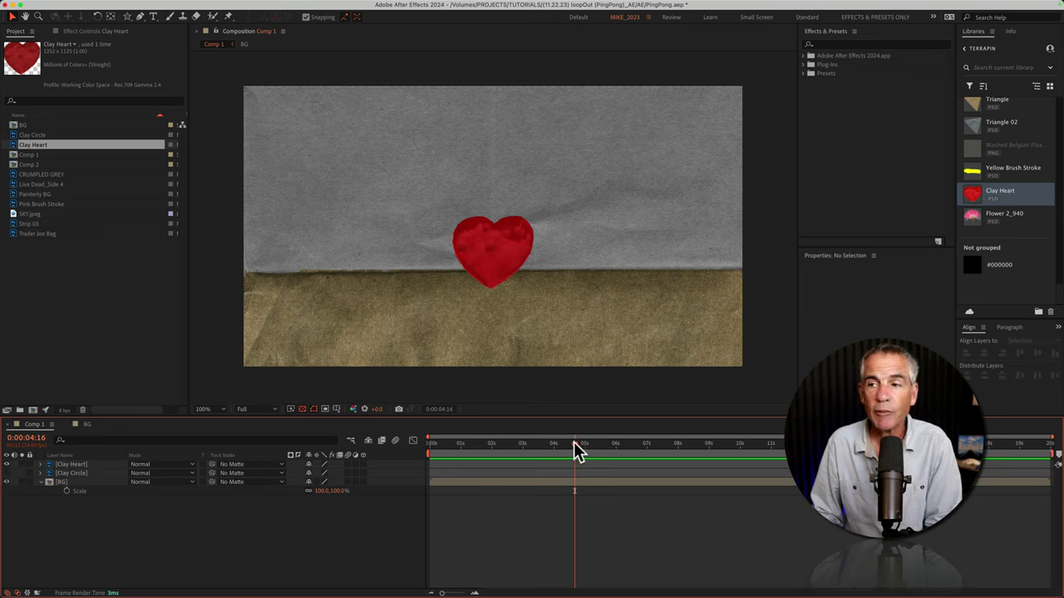
drag(574, 442, 487, 443)
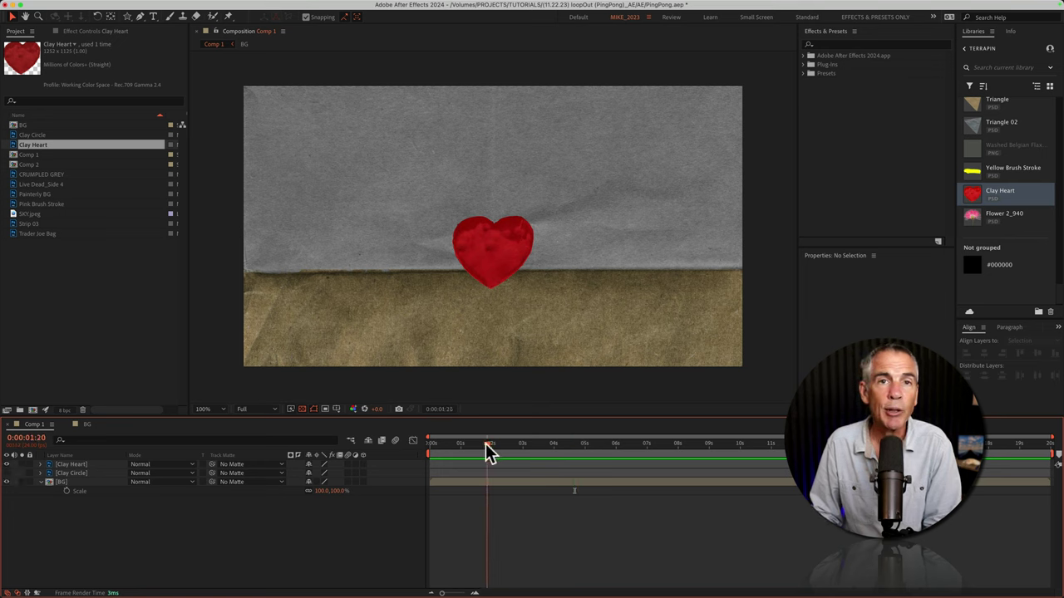
key(Home)
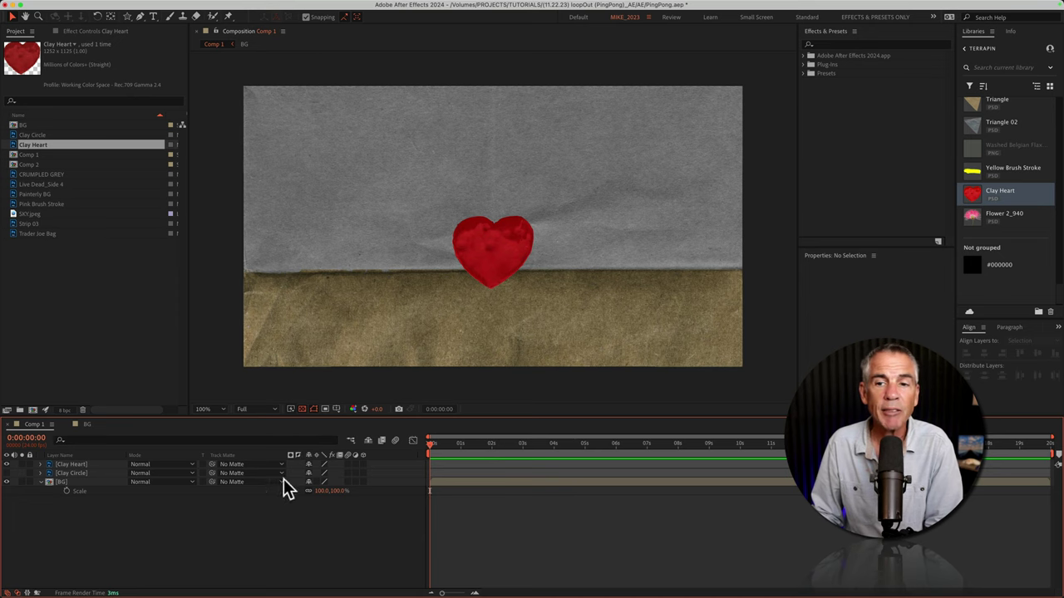
click(87, 466)
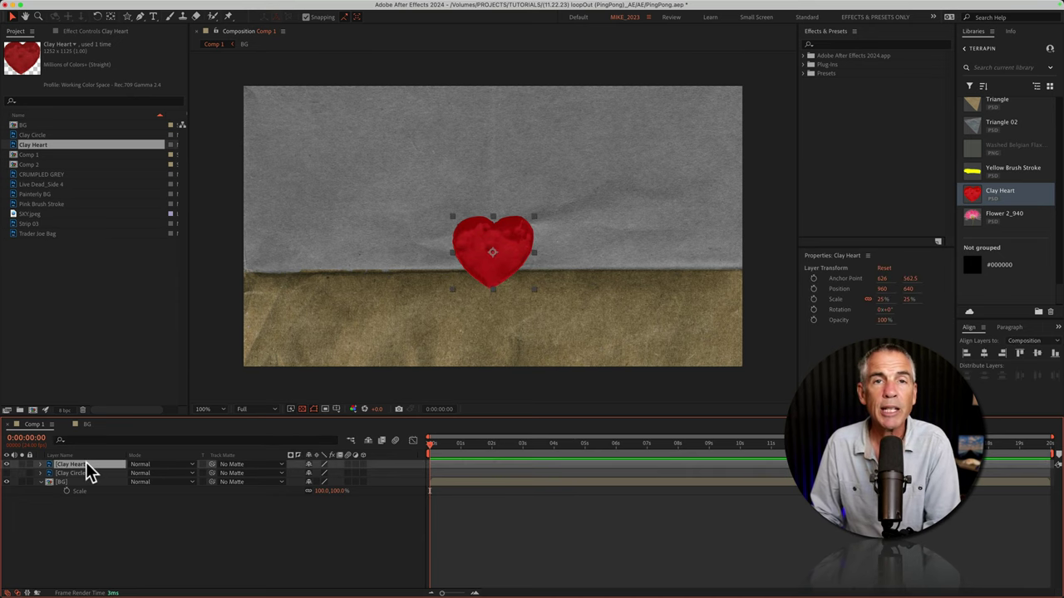
key(s)
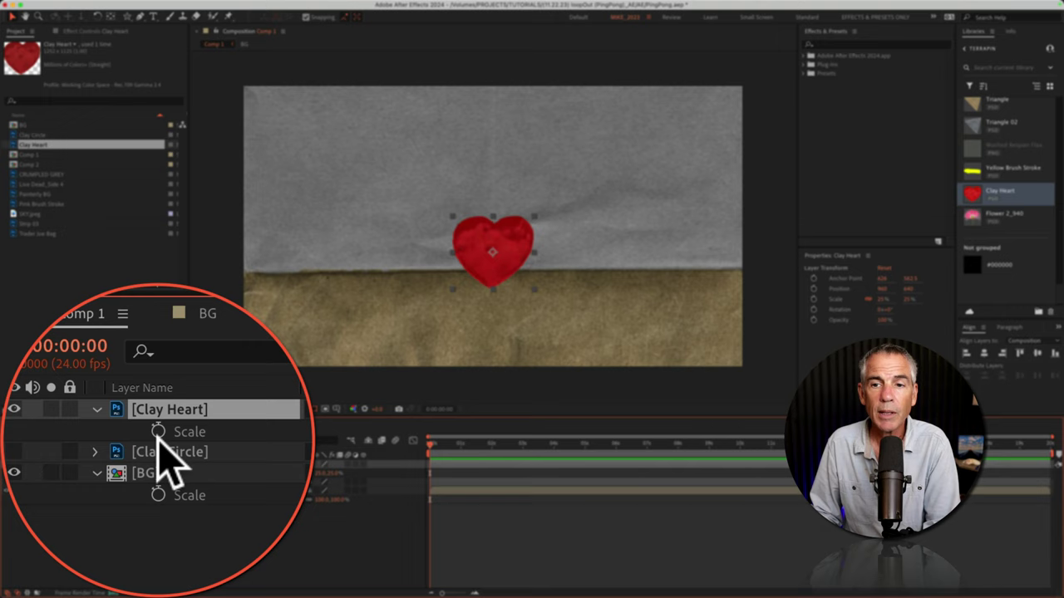
click(66, 472)
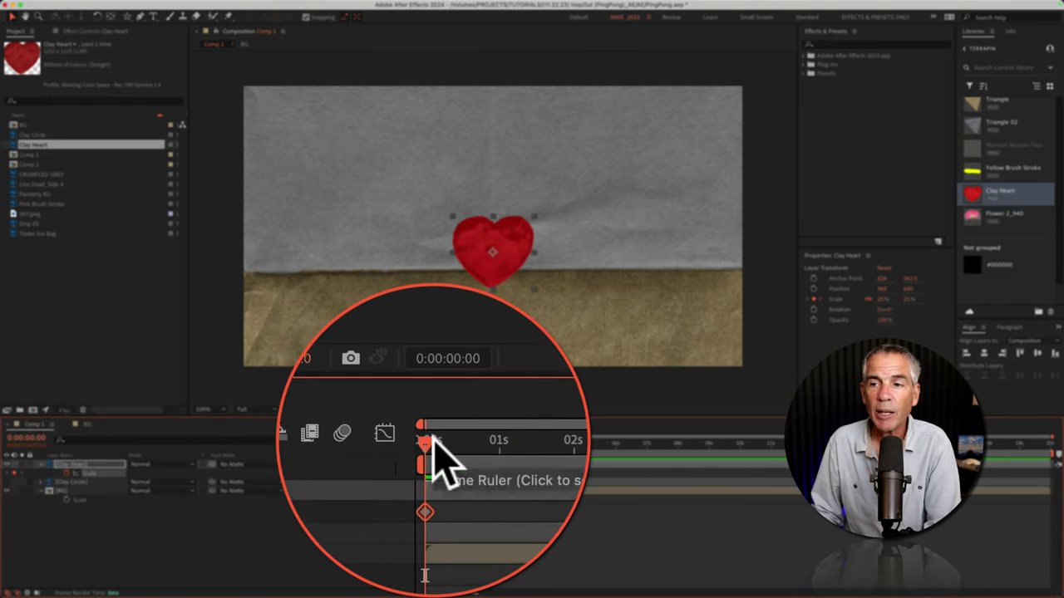
Step: Set the heart's Scale to 30% at 0:00:00:15, then edit Scale again at 0:00:01:03
drag(435, 443, 448, 442)
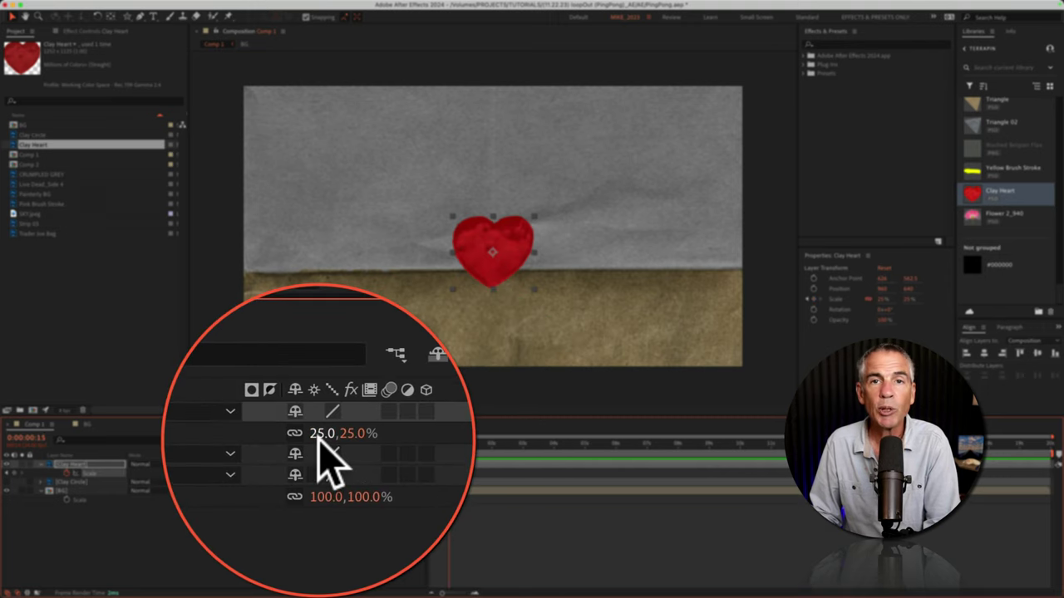
click(320, 438)
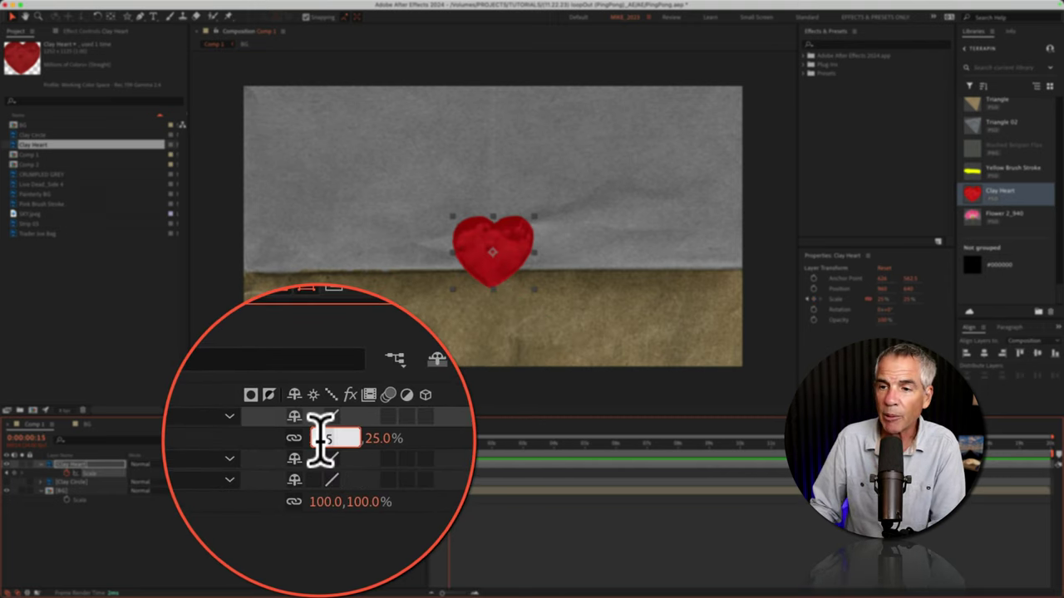
text(30)
key(Return)
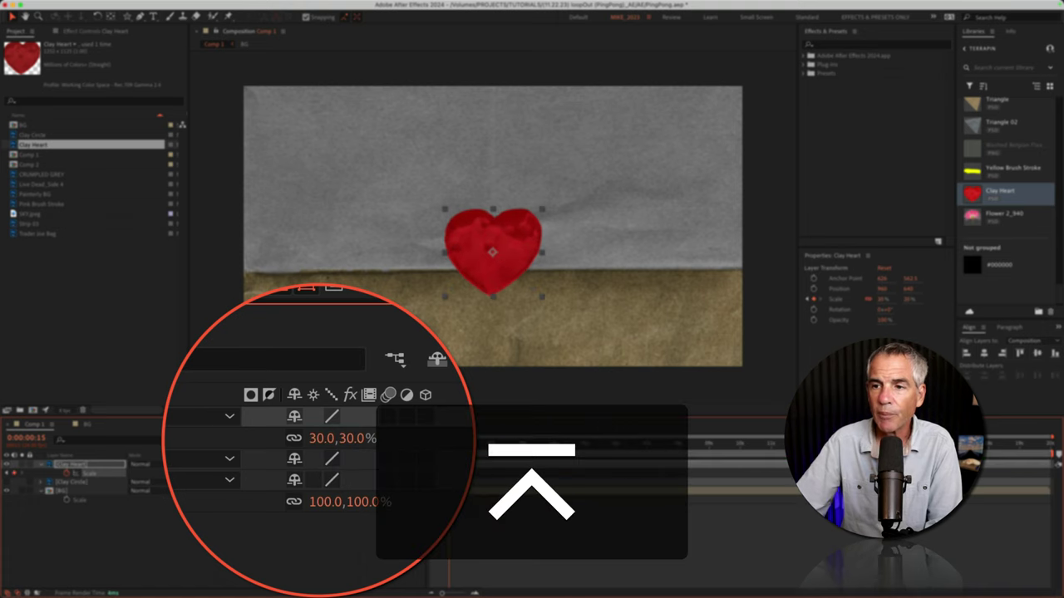
drag(441, 440, 466, 447)
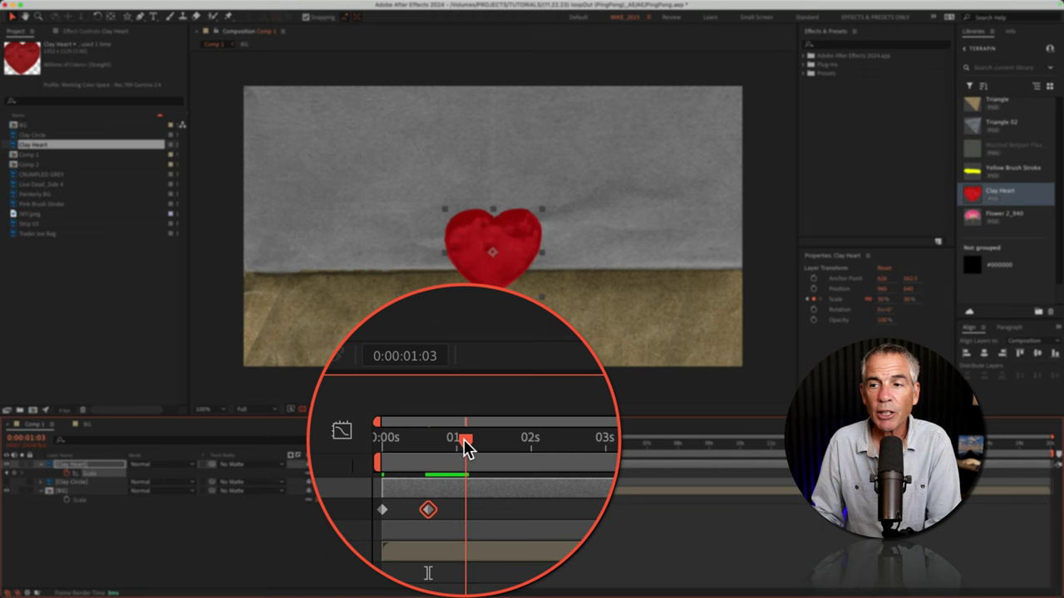
click(320, 443)
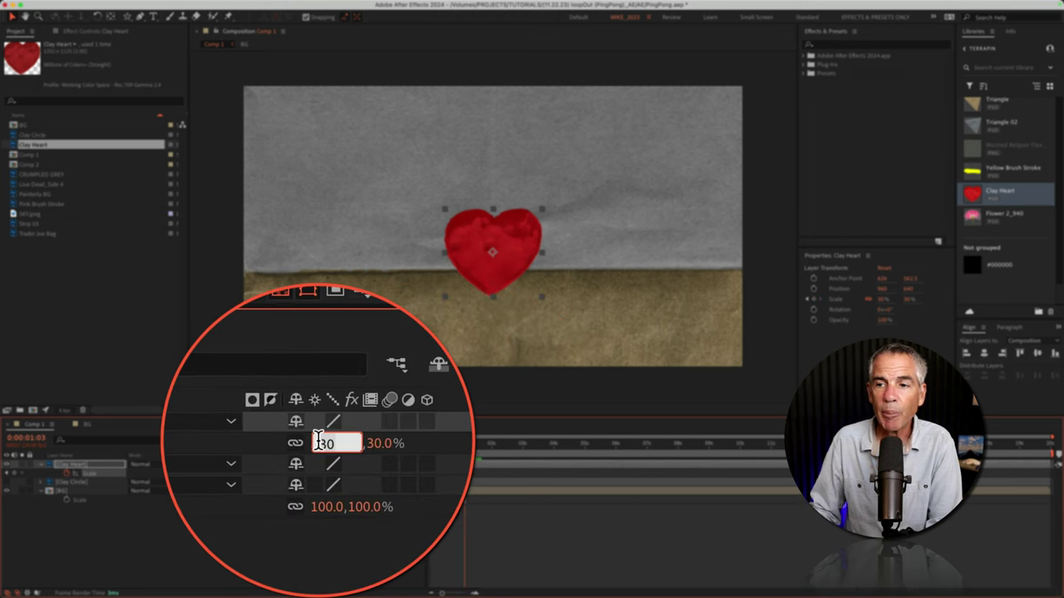
Step: Enter 25% for the heart's third Scale keyframe and add a loopOut("pingpong") expression to Scale
key(Return)
click(94, 532)
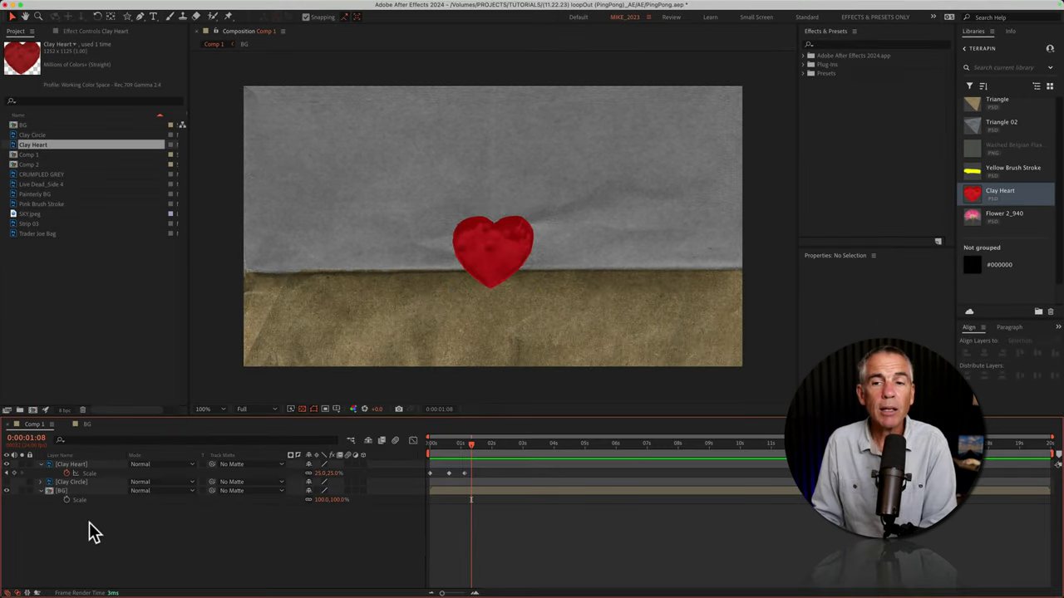
key(alt)
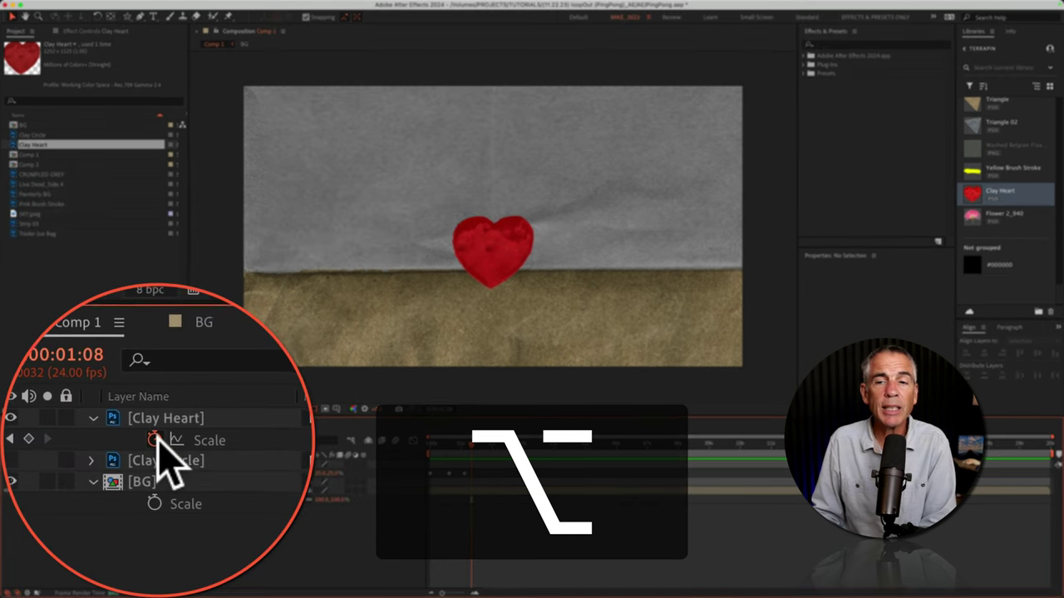
alt+click(156, 445)
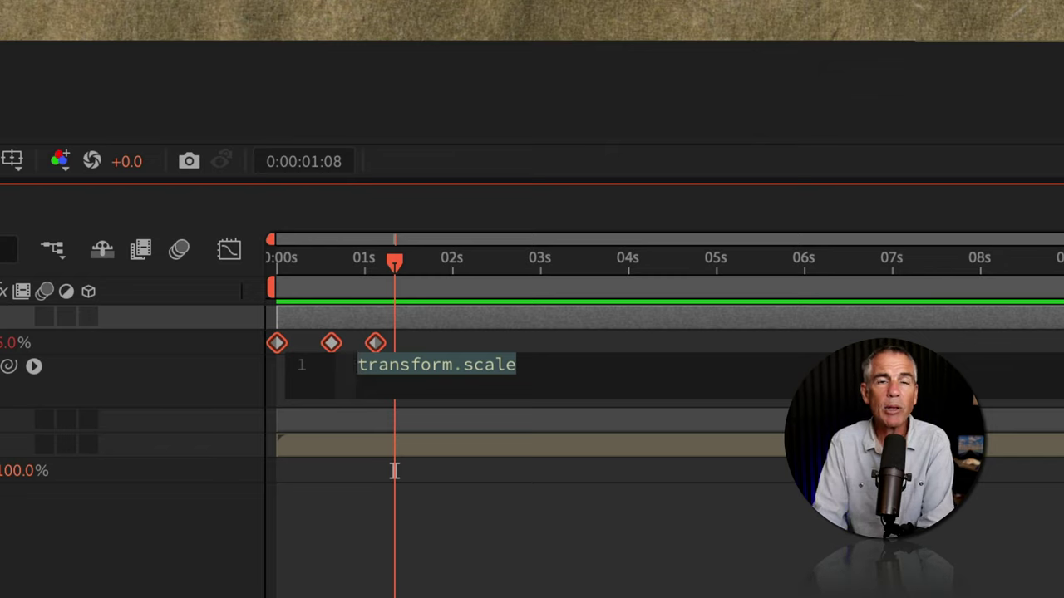
text(loop)
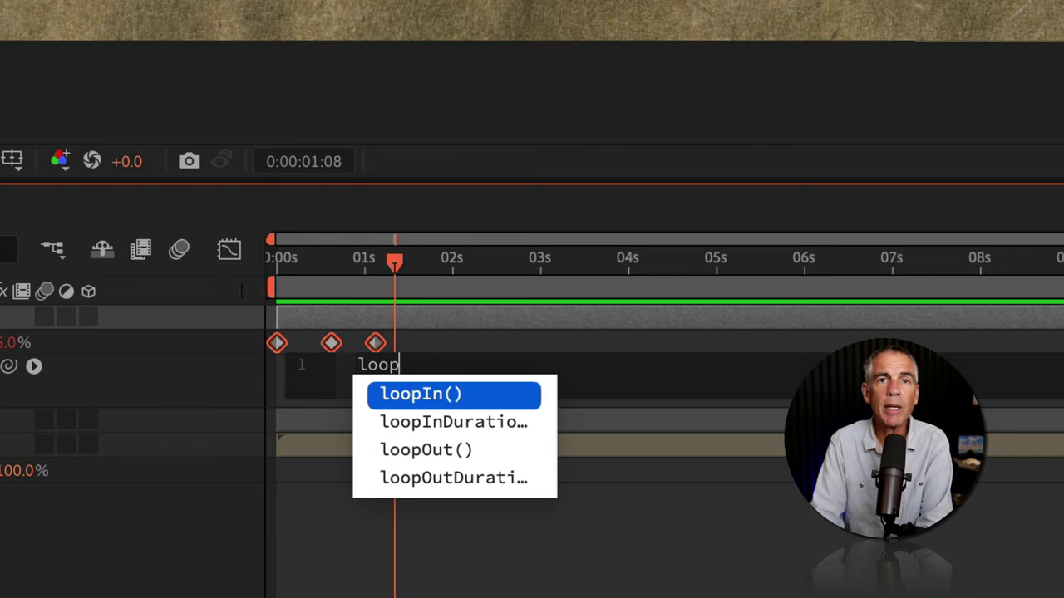
text(Out)
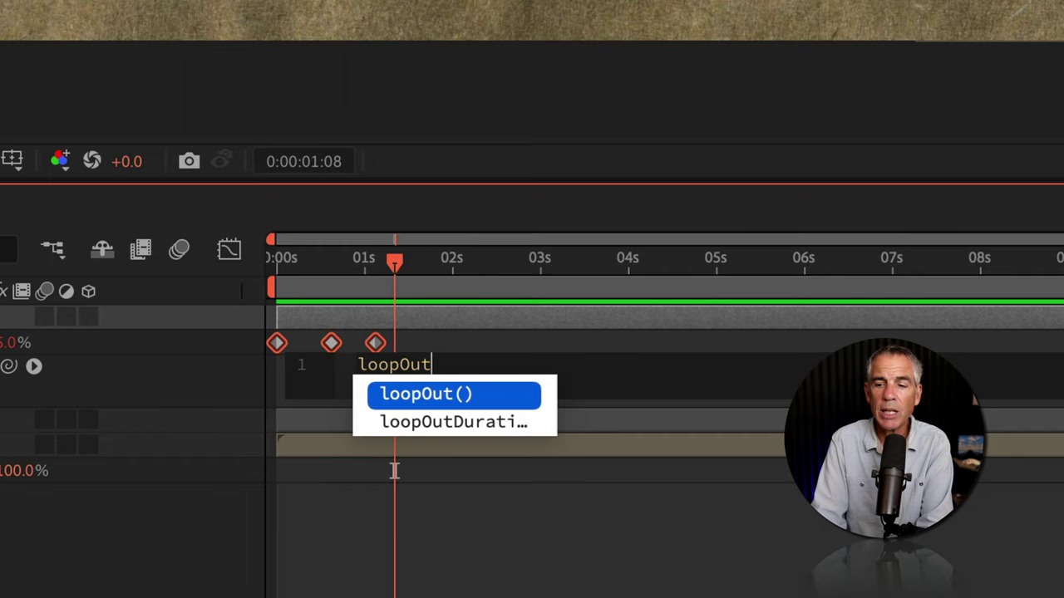
text(()
key(Escape)
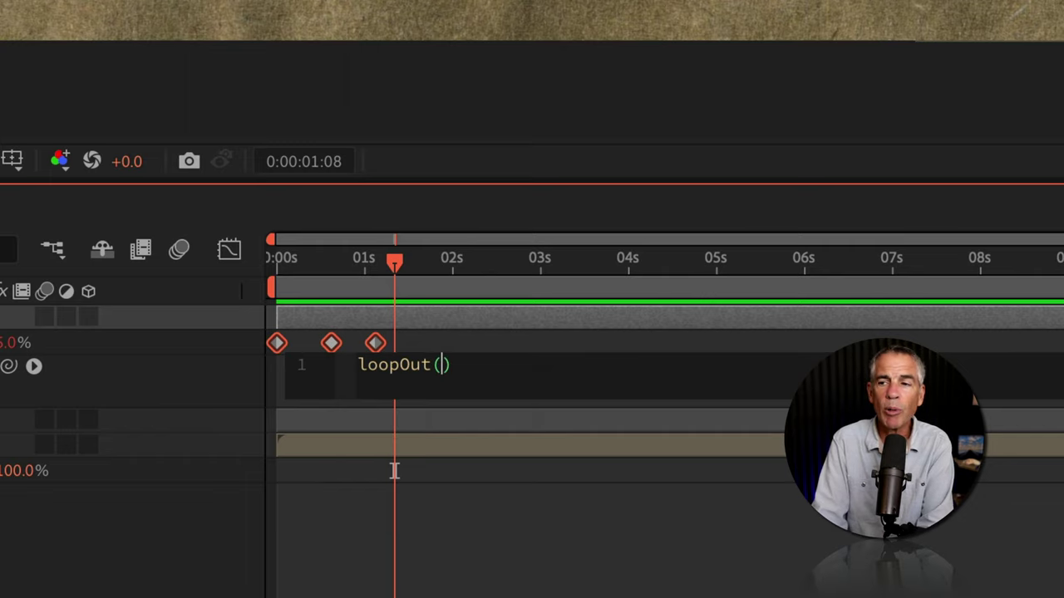
text(")
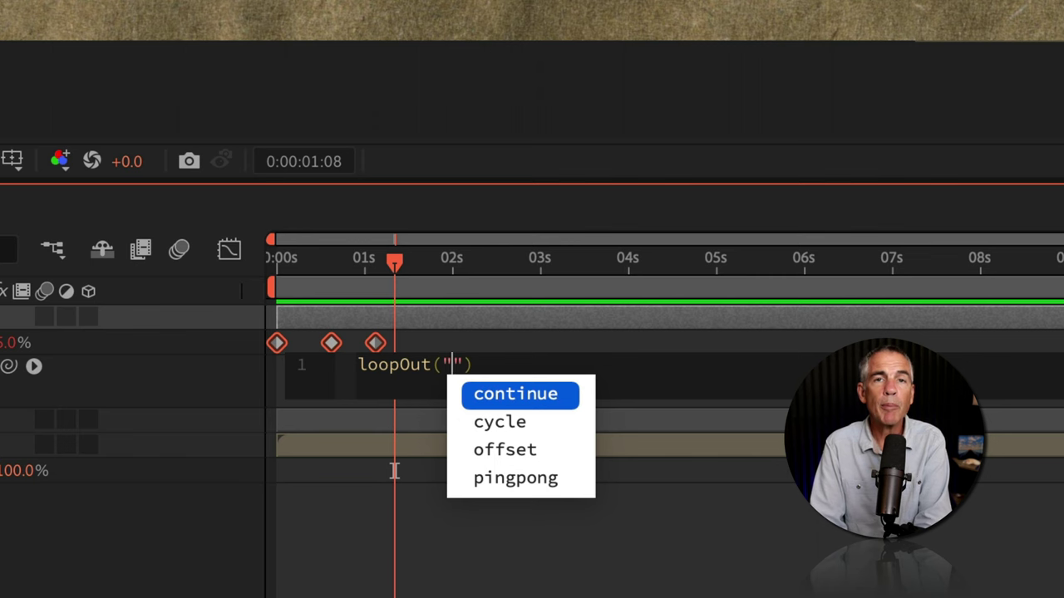
text(pingpong)
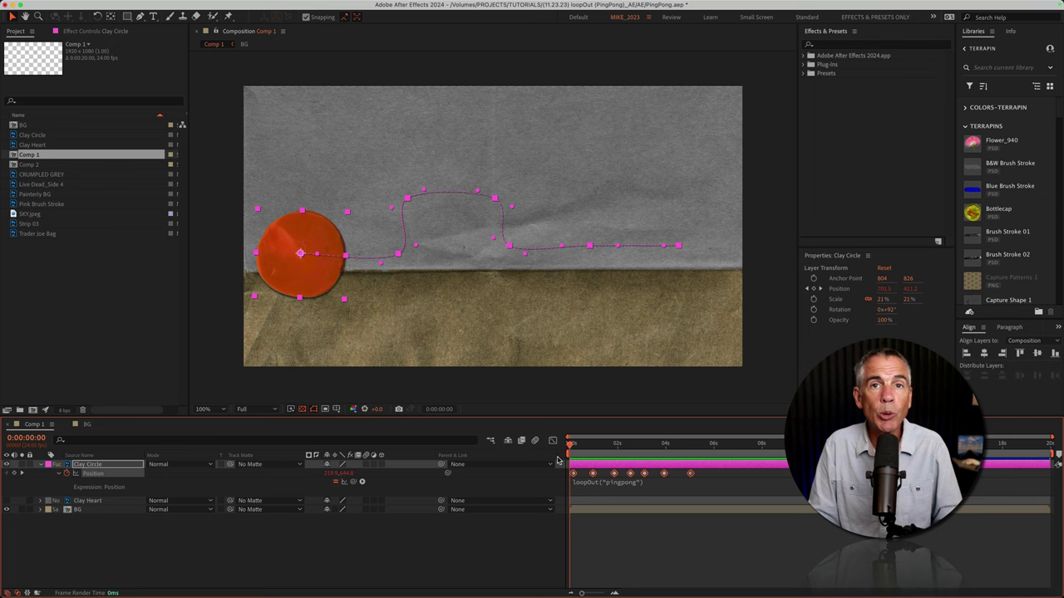
Step: Place the caret after "pingpong" in the circle's Position expression to insert the ,1 modifier
mouse_move(570, 444)
mouse_down()
mouse_move(692, 455)
mouse_move(570, 462)
mouse_up()
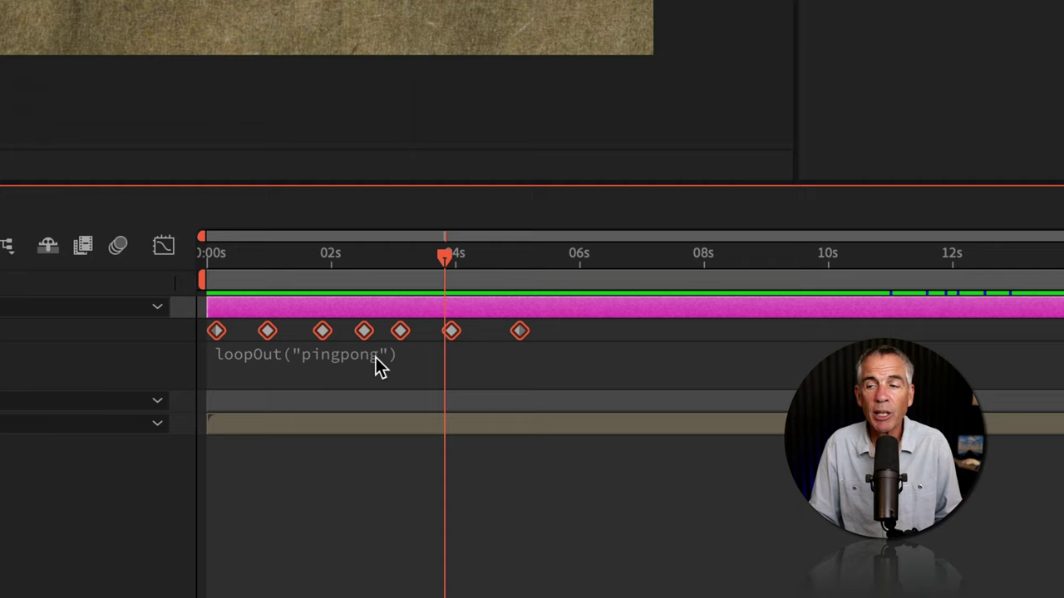
click(375, 359)
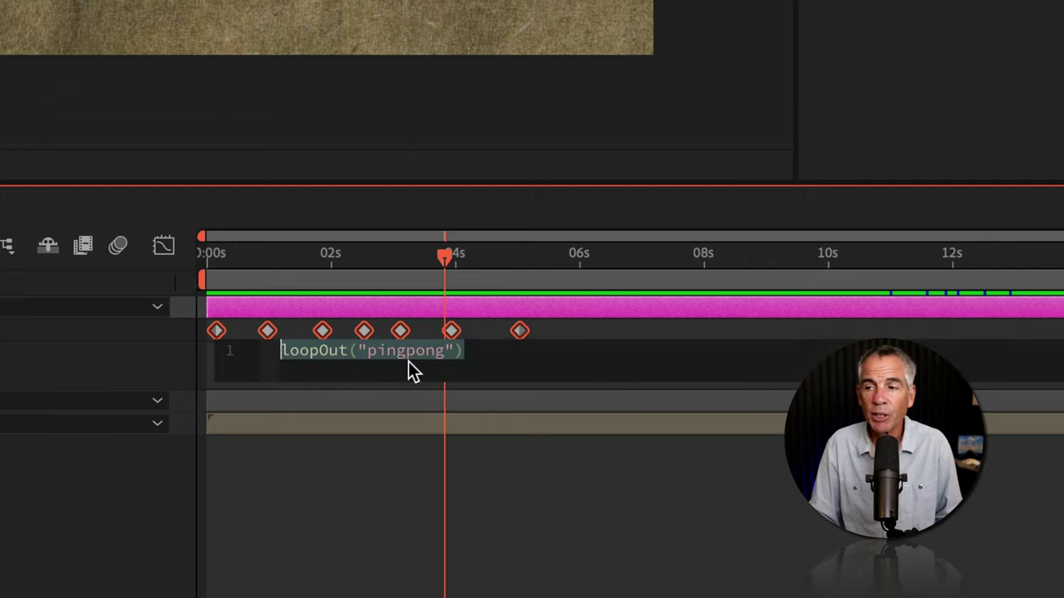
click(458, 362)
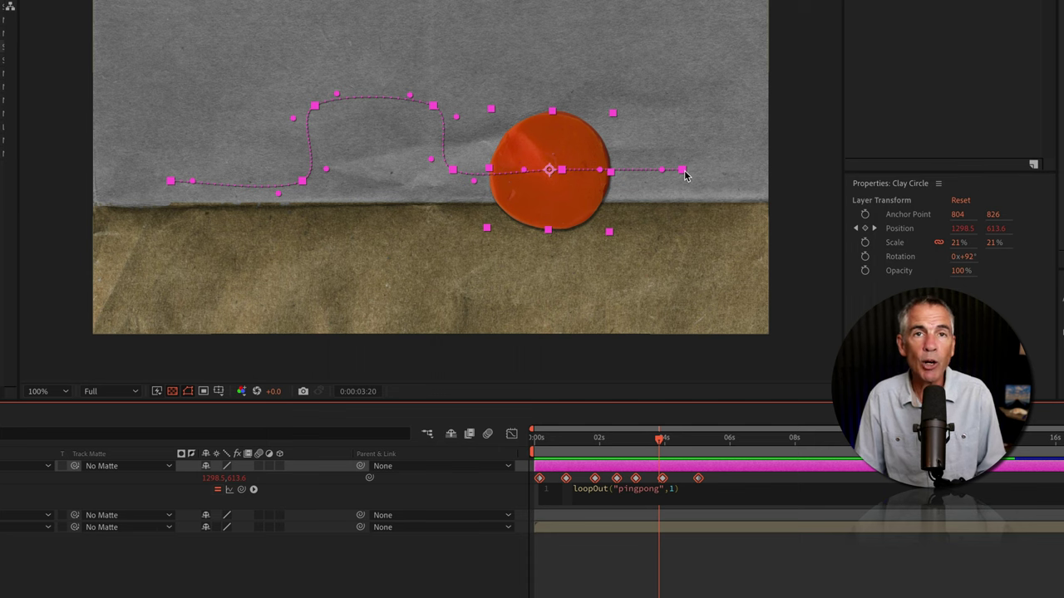
click(708, 440)
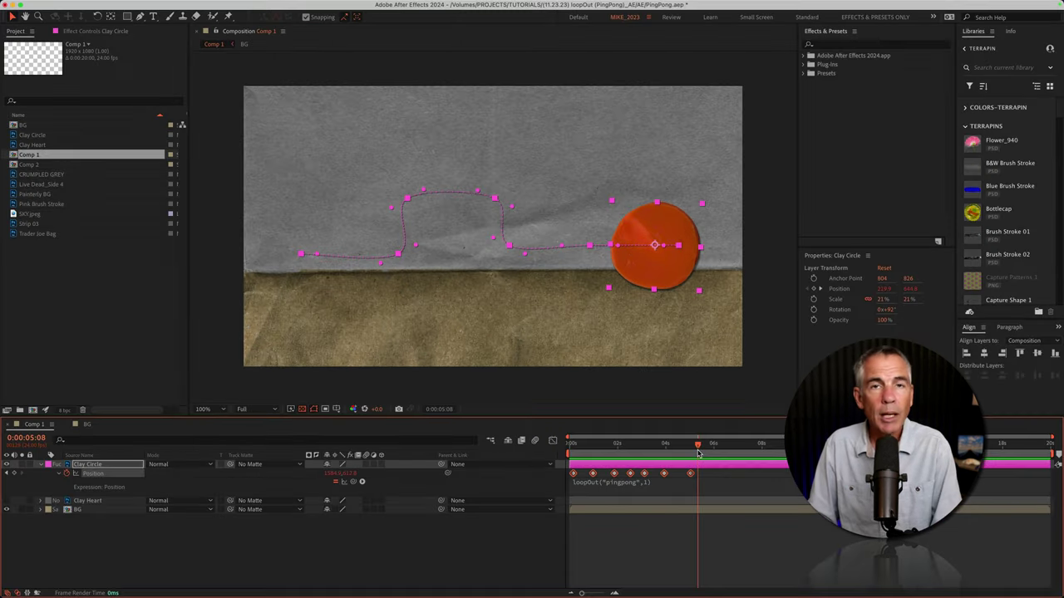
drag(698, 453, 566, 460)
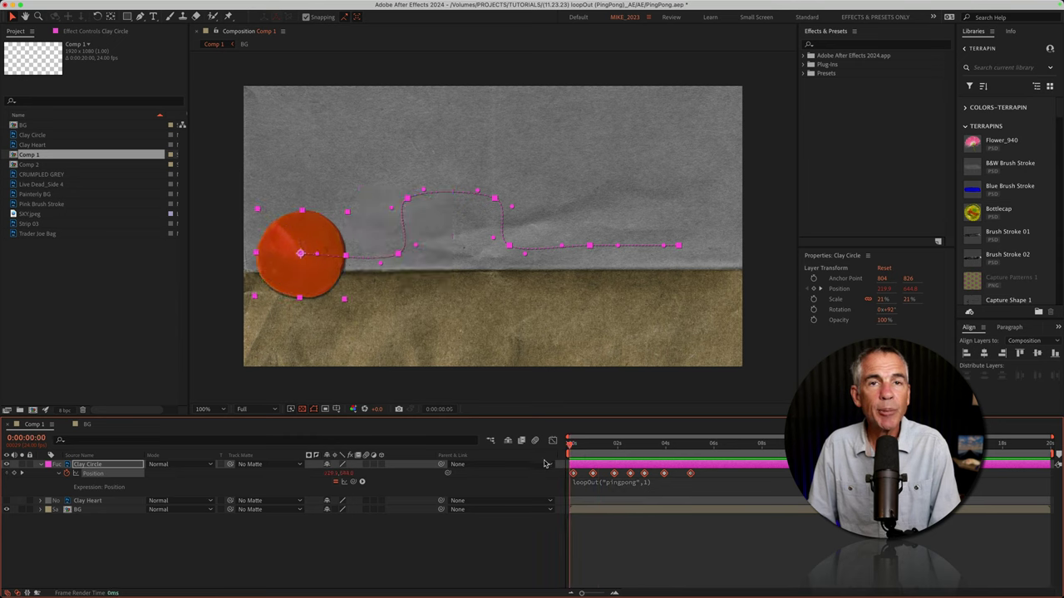
key(space)
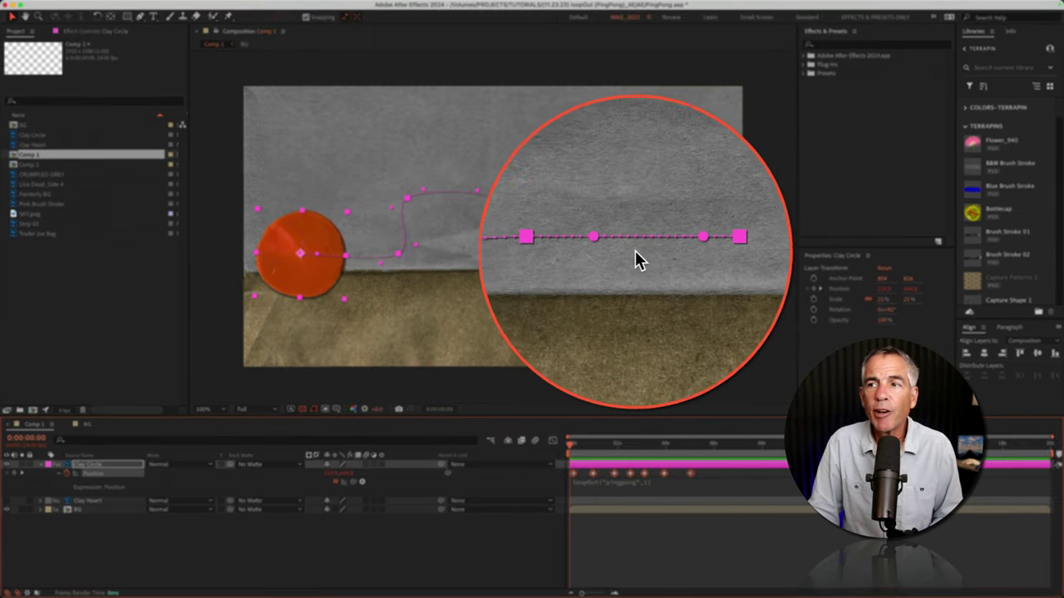
Step: Change the circle's loopOut modifier from 1 to 2 and scrub the timeline to watch it loop
click(660, 446)
click(671, 446)
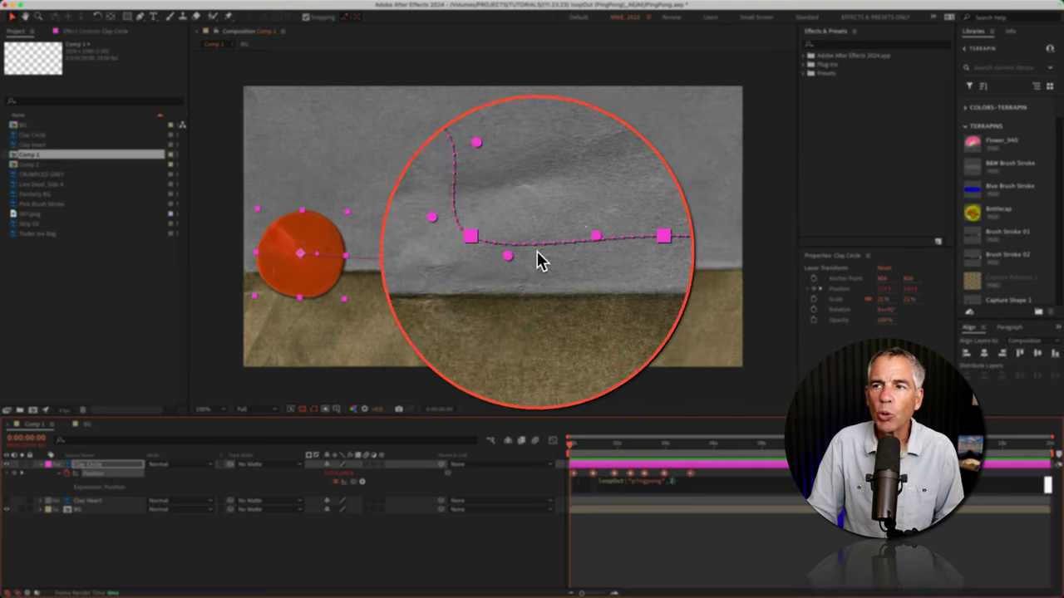
drag(572, 444, 893, 456)
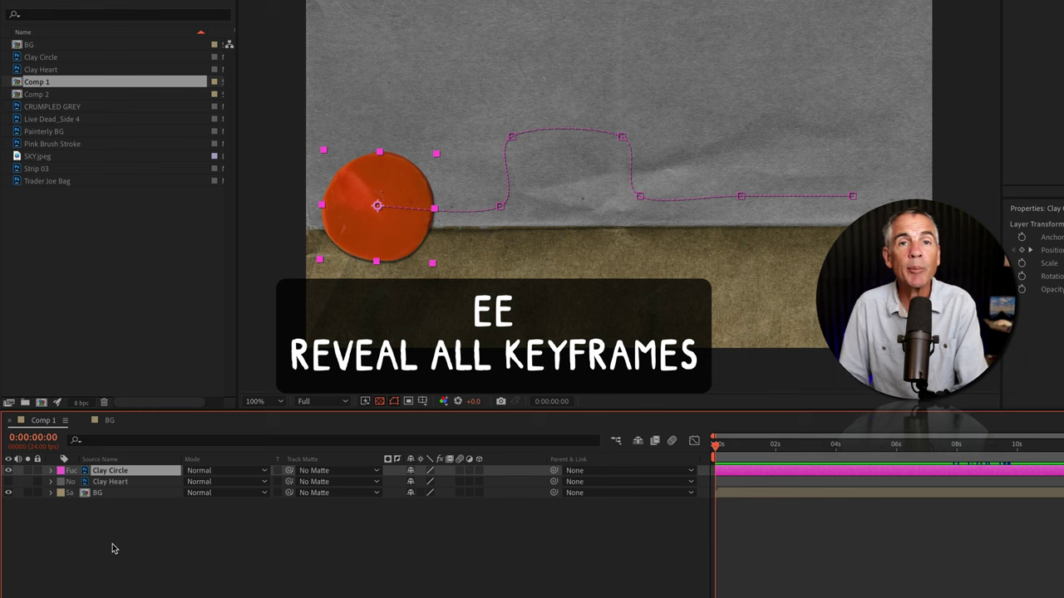
Step: Reveal the Clay Circle's Position with its loopOut("pingpong",2) expression using the EE shortcut
key(e)
key(e)
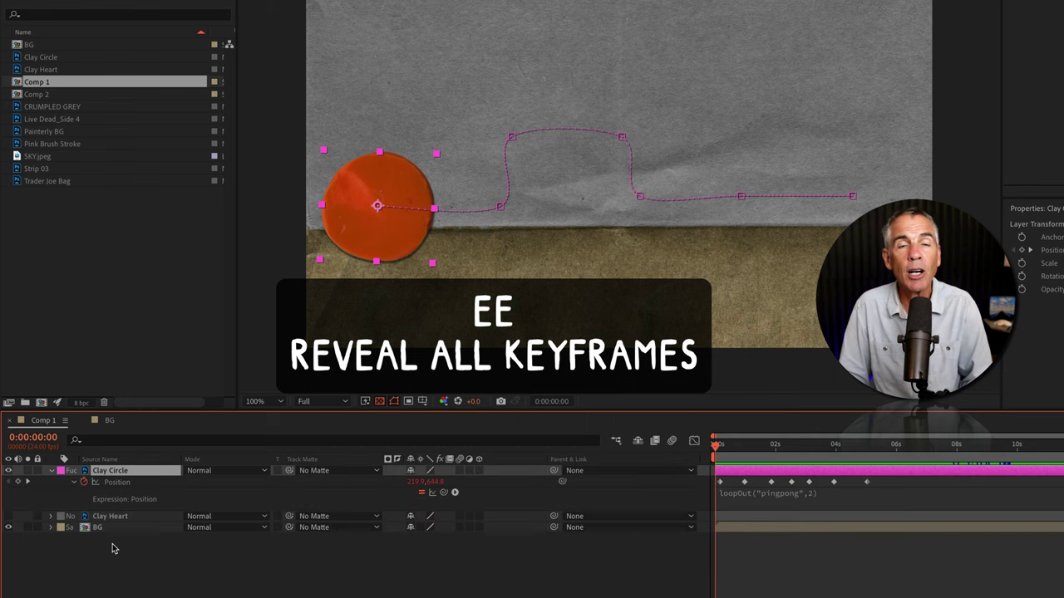